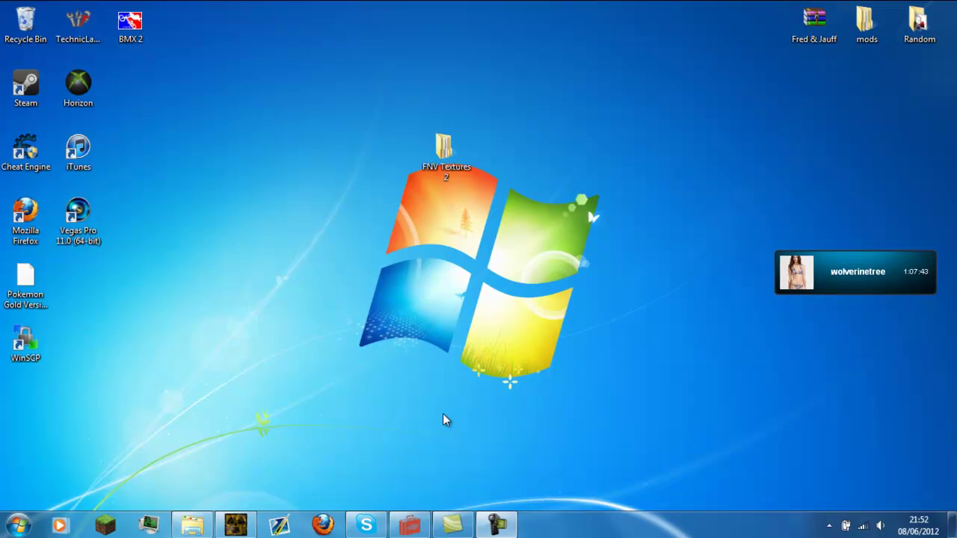
Launch Fallout Mod Manager and set it to manage Fallout: New Vegas.
left_click(234, 526)
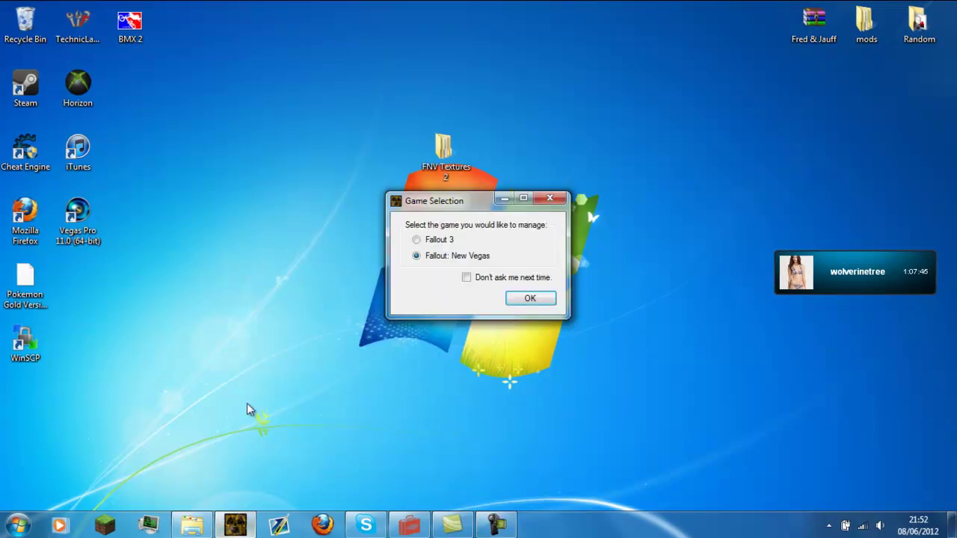
left_click(530, 299)
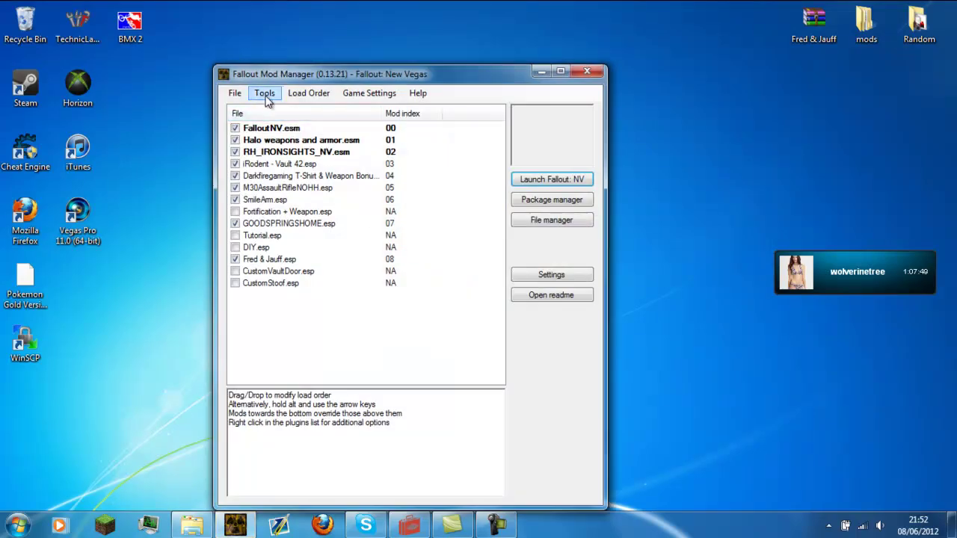
left_click(265, 96)
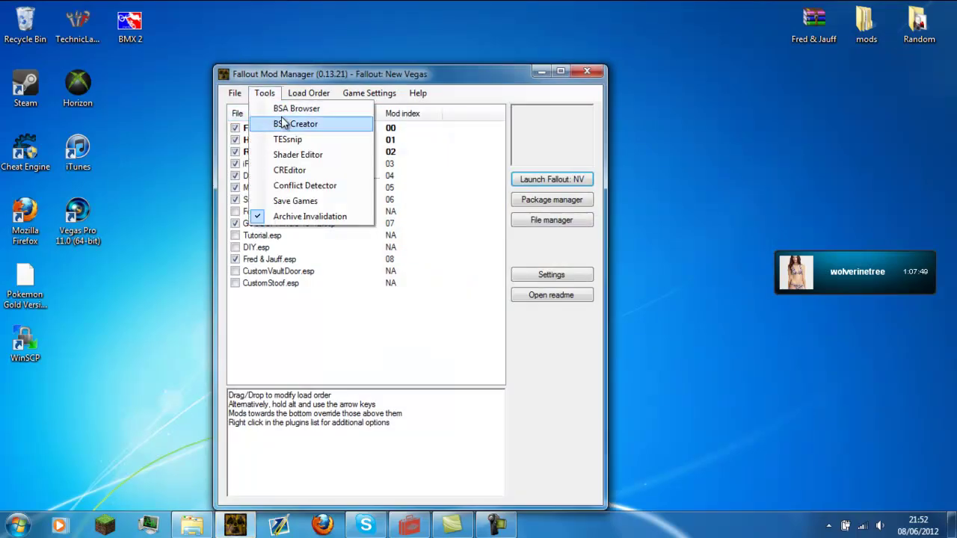
left_click(284, 124)
left_click(431, 79)
Open the BSA Browser and browse to the fallout new vegas Data folder.
left_click(265, 93)
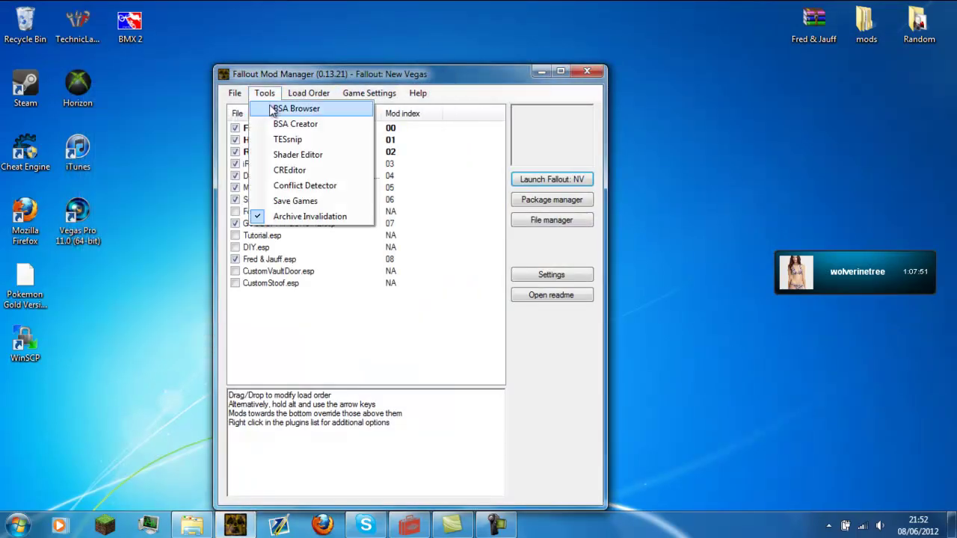
left_click(282, 107)
left_click(154, 372)
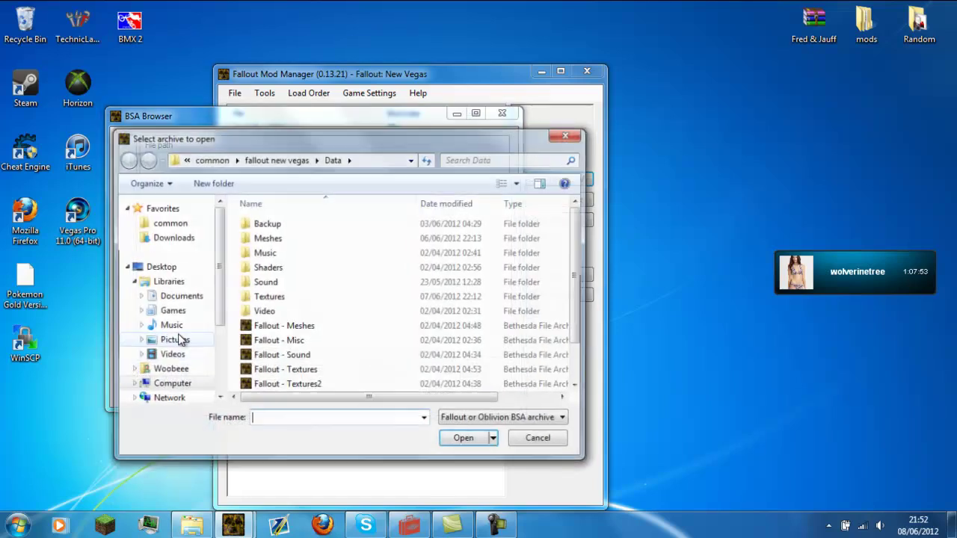
left_click(187, 159)
left_click(202, 160)
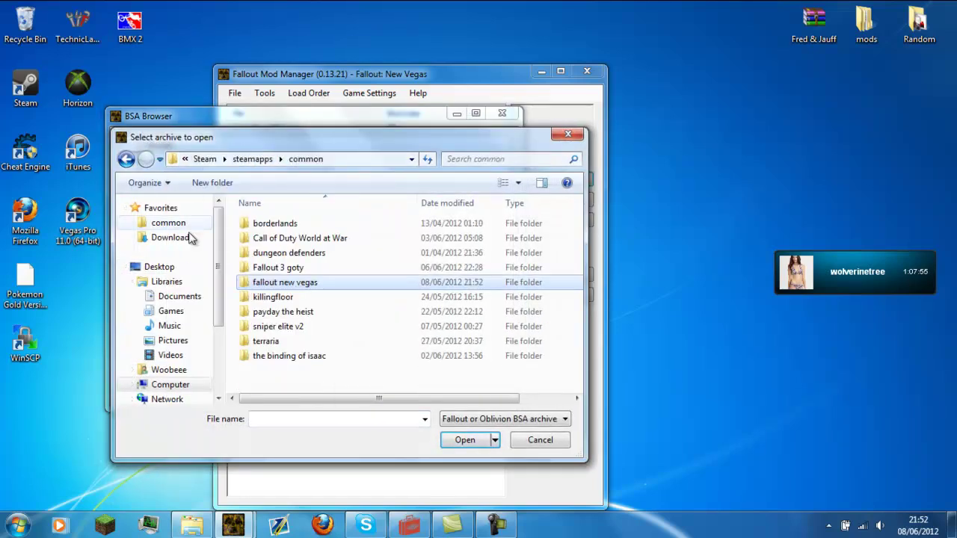
double_click(305, 289)
double_click(282, 222)
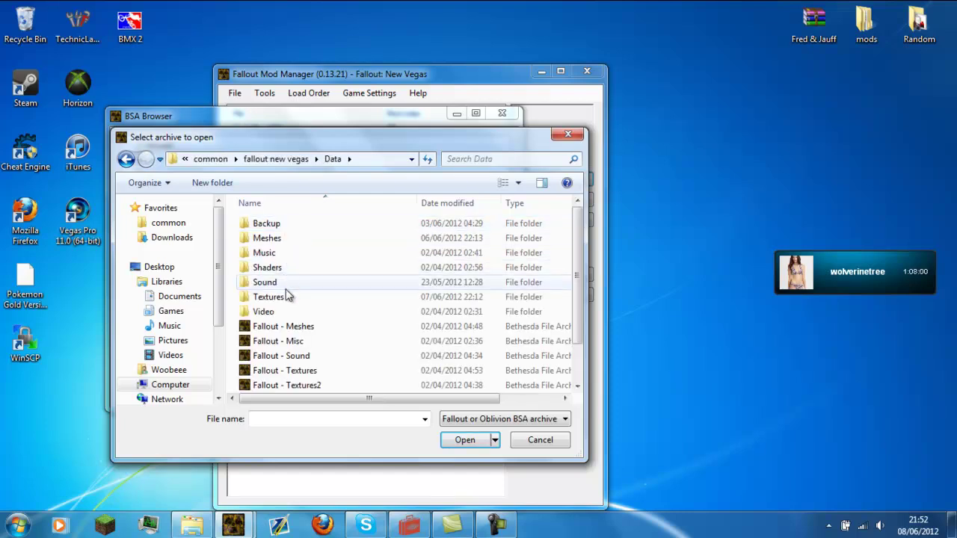
Open the Fallout - Textures2 archive to view its weapon textures, then close it.
scroll(306, 329, "down", 1)
left_click(321, 356)
double_click(320, 357)
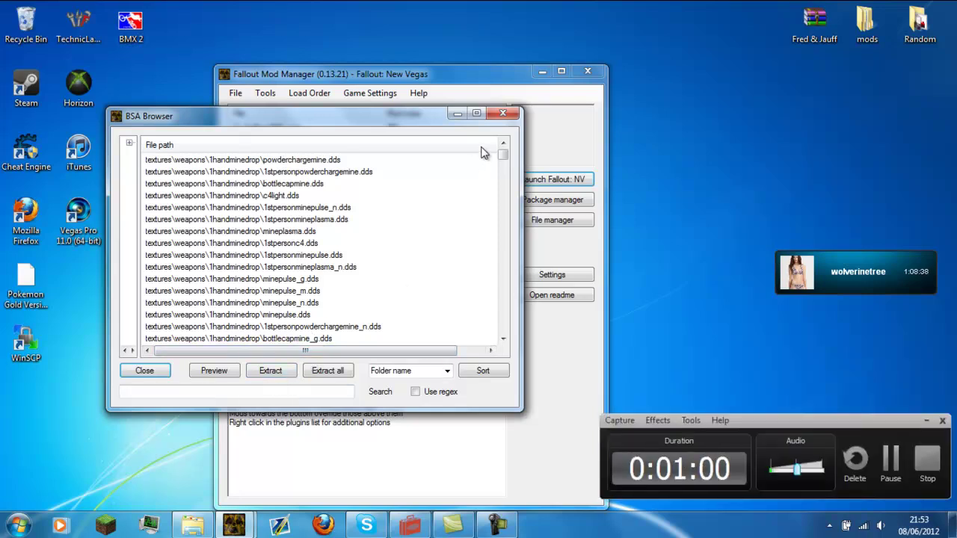
left_click(503, 116)
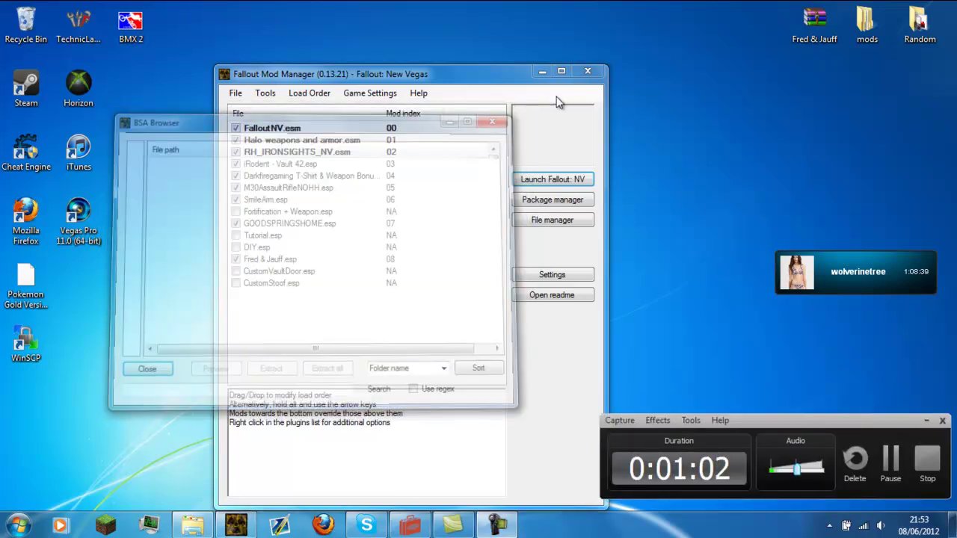
Open 1stperson10mmpistol from FNV Textures 2\textures\weapons\1handpistol in GIMP.
left_click(587, 72)
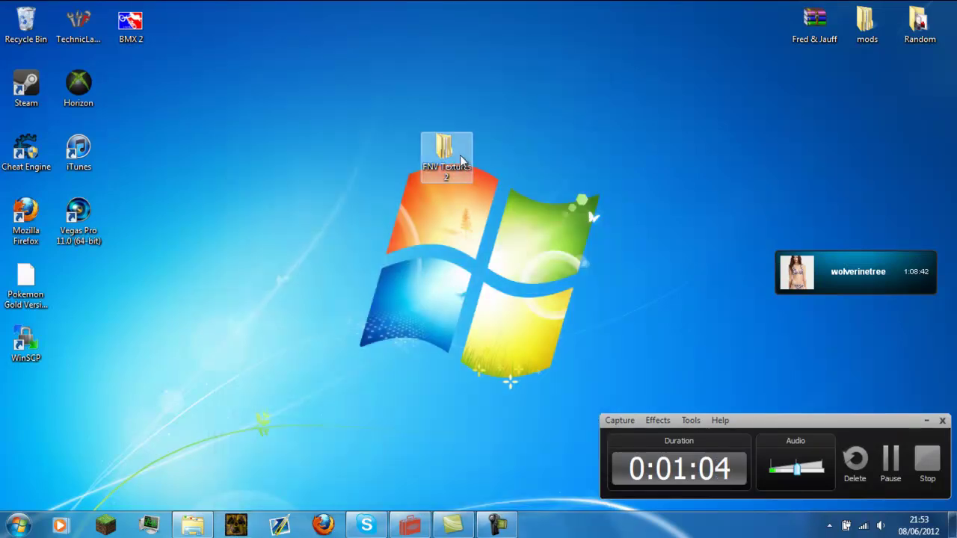
double_click(452, 160)
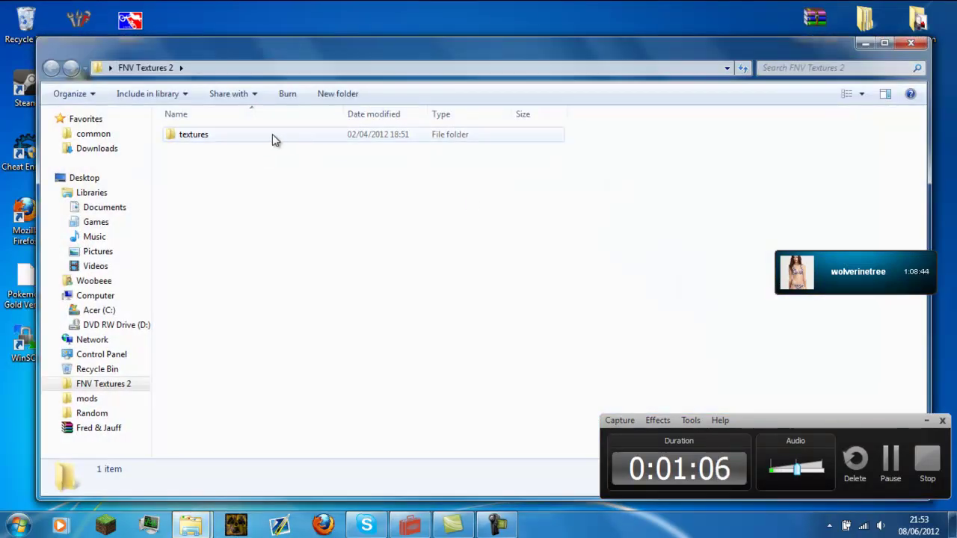
double_click(272, 136)
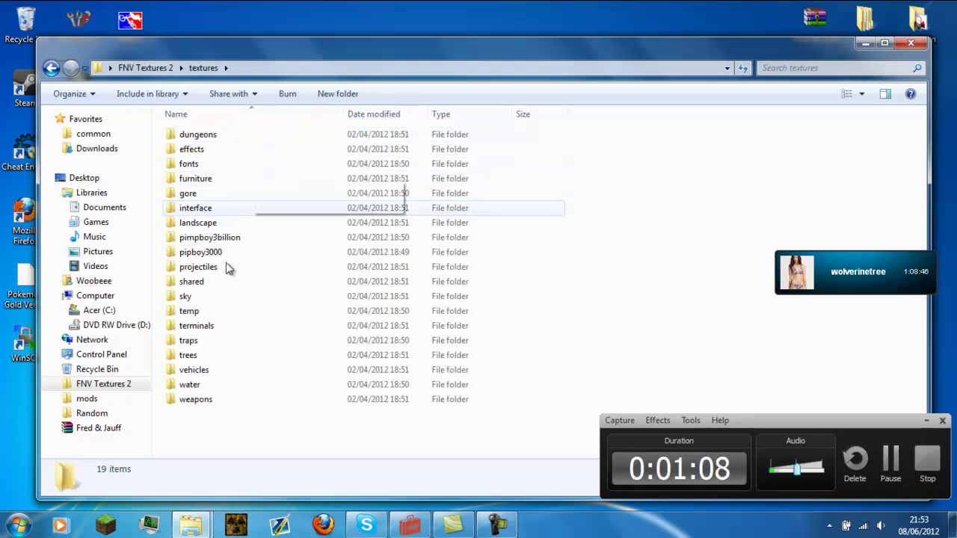
double_click(193, 399)
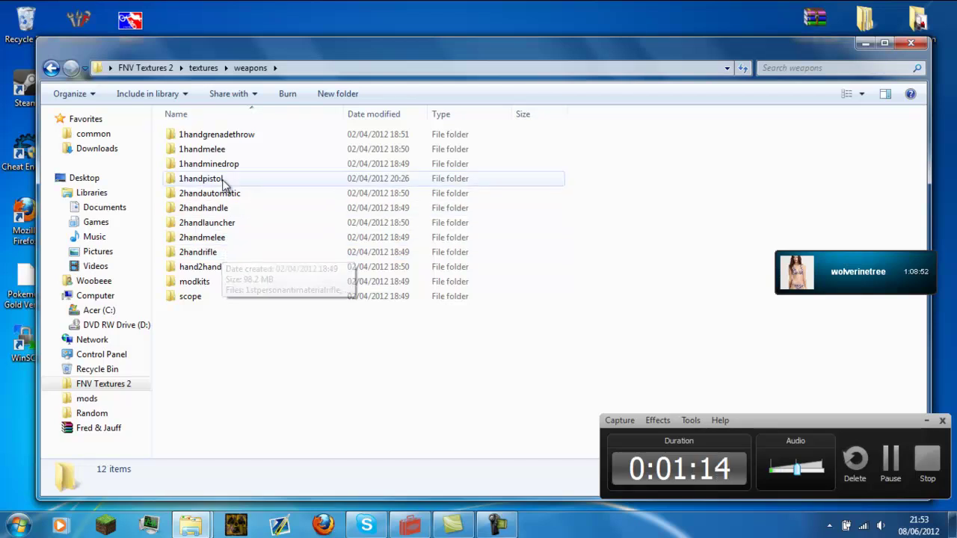
double_click(223, 182)
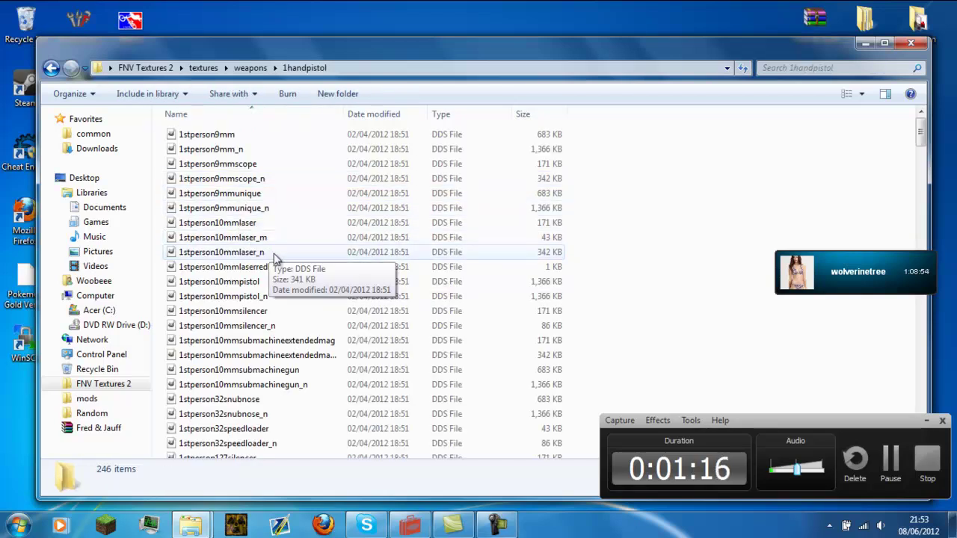
double_click(265, 288)
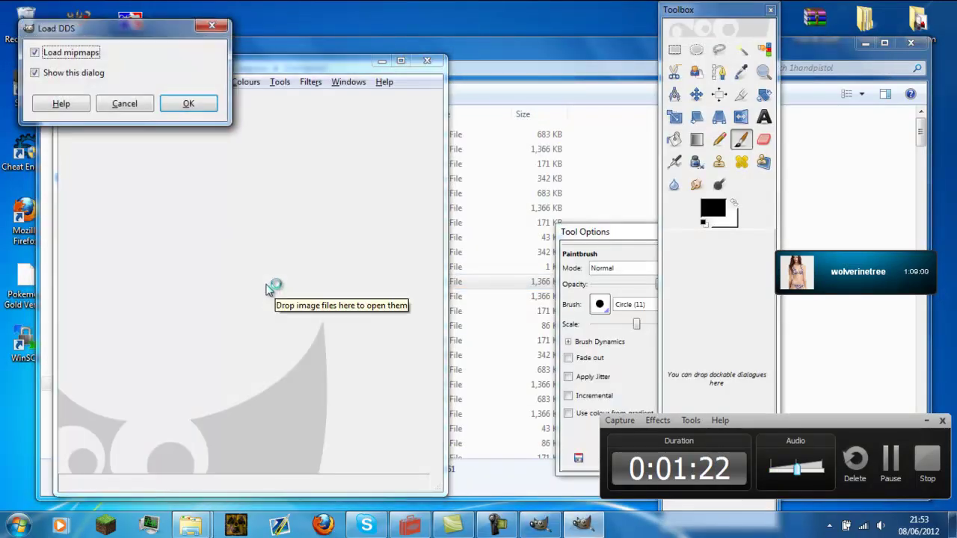
Load the texture without mipmaps and maximize the GIMP image window.
left_click(84, 54)
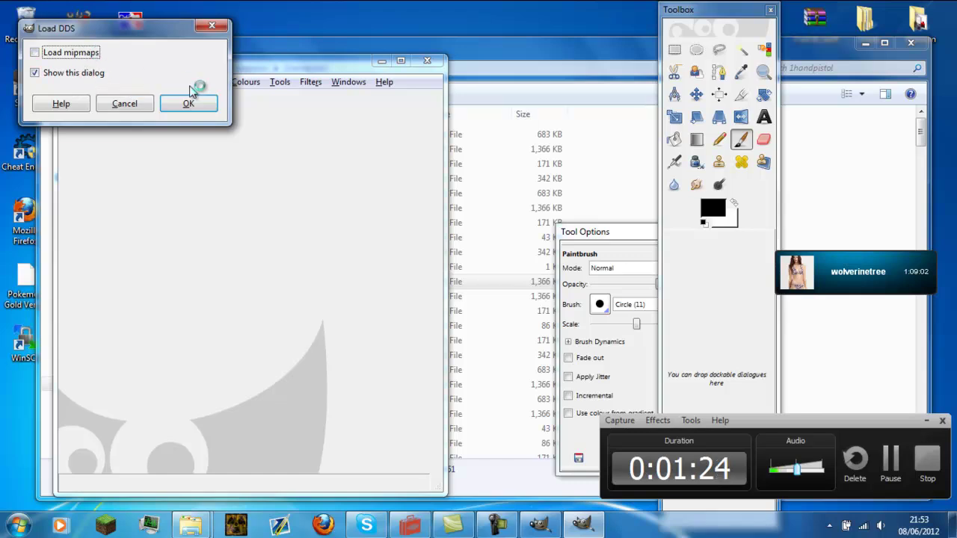
left_click(190, 110)
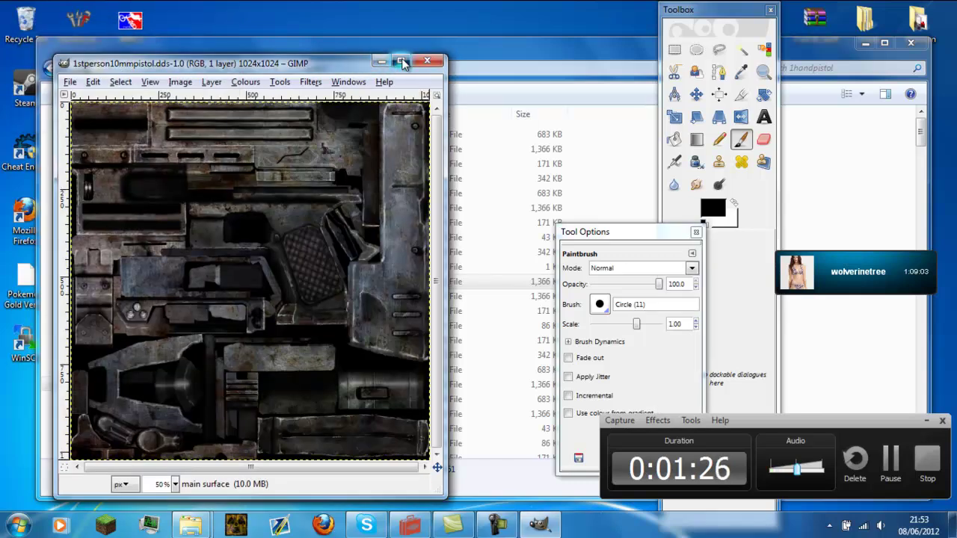
left_click(401, 60)
left_click_drag(606, 231, 138, 131)
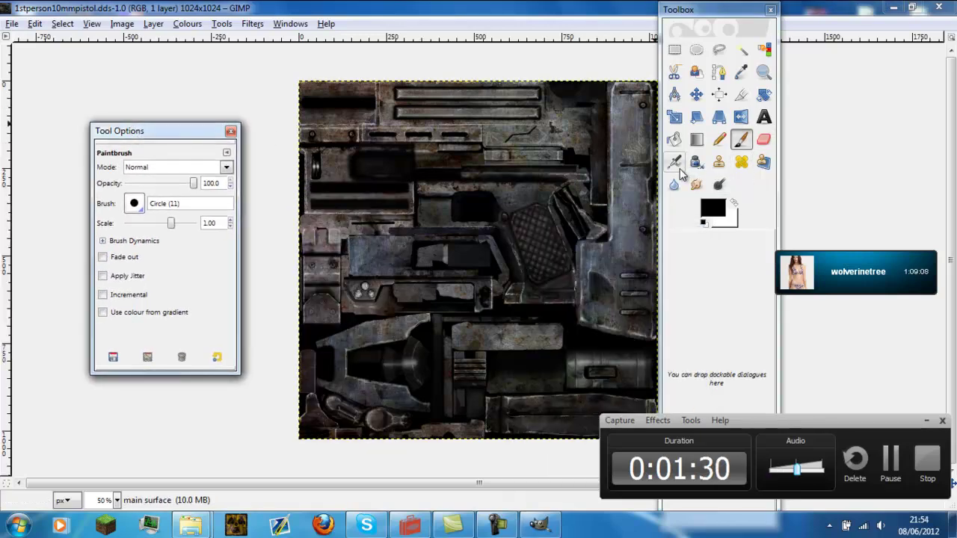
Select the Airbrush with bright blue 1489ec as the foreground colour.
left_click(676, 164)
left_click(721, 213)
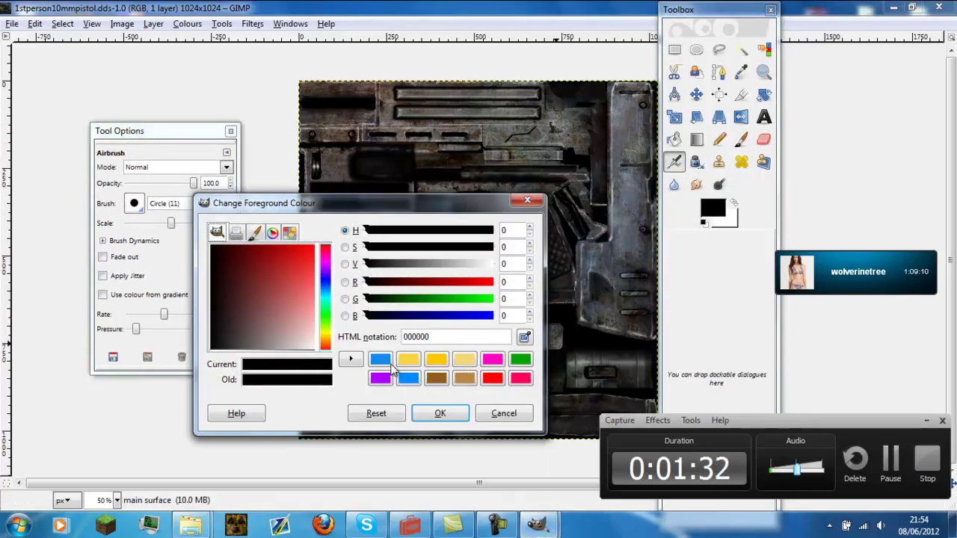
left_click(380, 359)
left_click(439, 415)
Airbrush 'Hey' in blue beside the checkered grip.
scroll(523, 218, "up", 1)
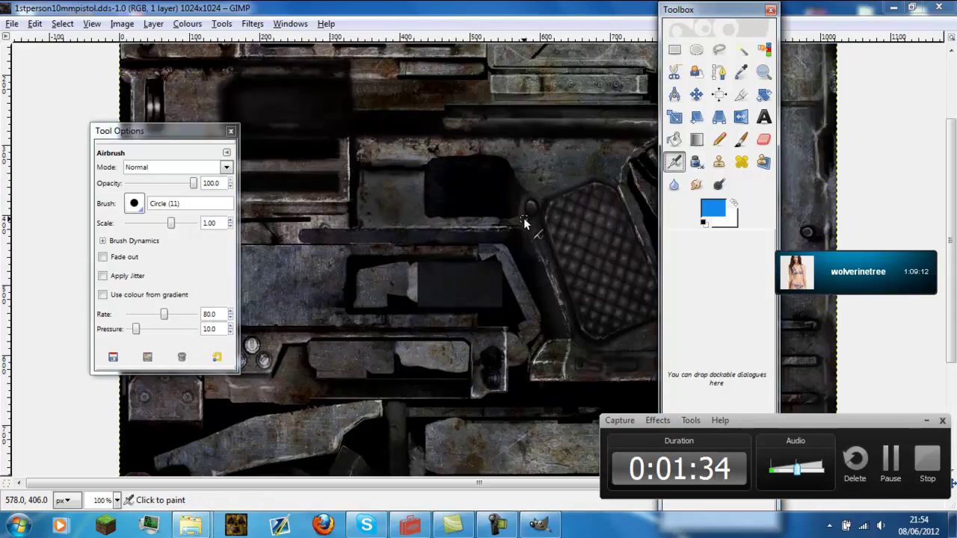
scroll(523, 217, "up", 4)
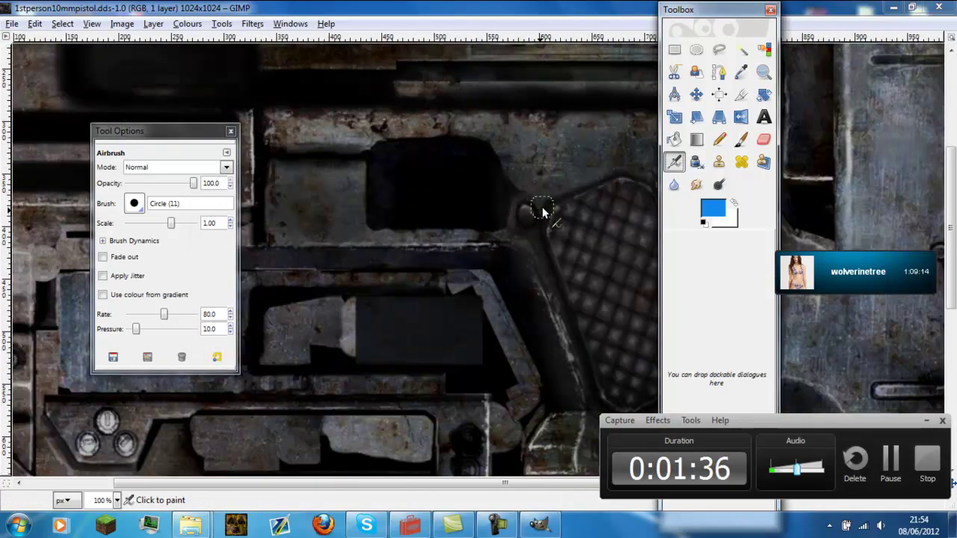
scroll(542, 206, "down", 5)
scroll(542, 207, "up", 5)
scroll(542, 206, "down", 1)
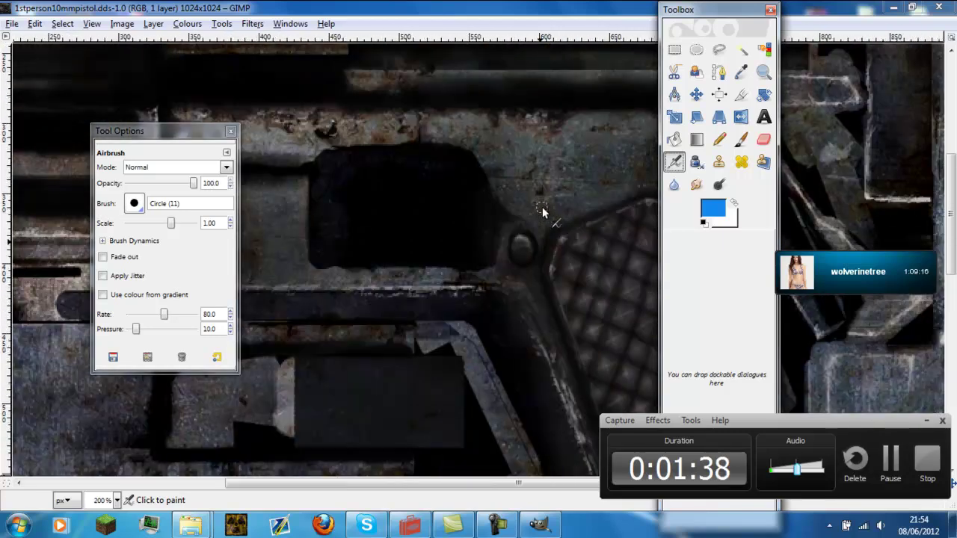
scroll(542, 207, "down", 2)
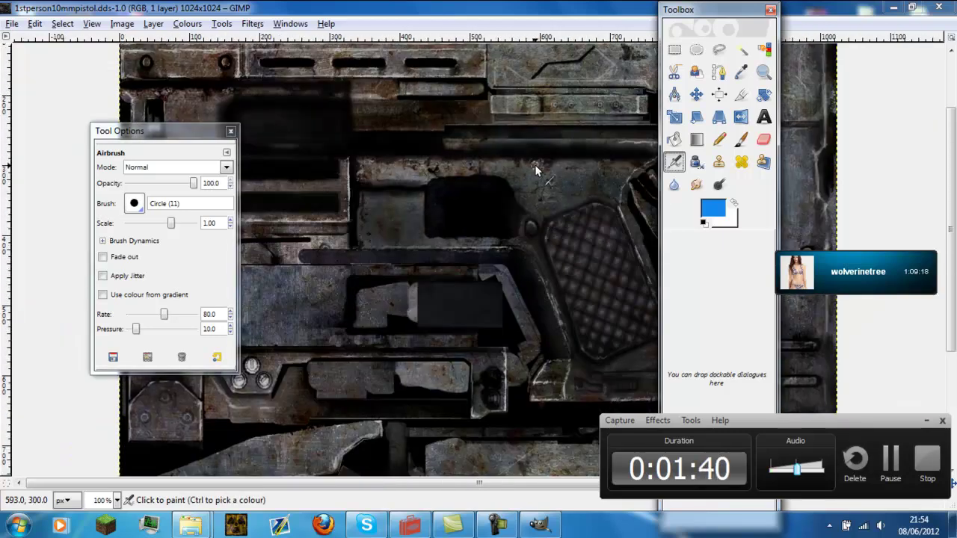
mouse_move(532, 192)
left_mouse_down()
mouse_move(546, 176)
mouse_move(561, 196)
mouse_move(587, 204)
mouse_move(594, 245)
mouse_move(607, 225)
left_mouse_up()
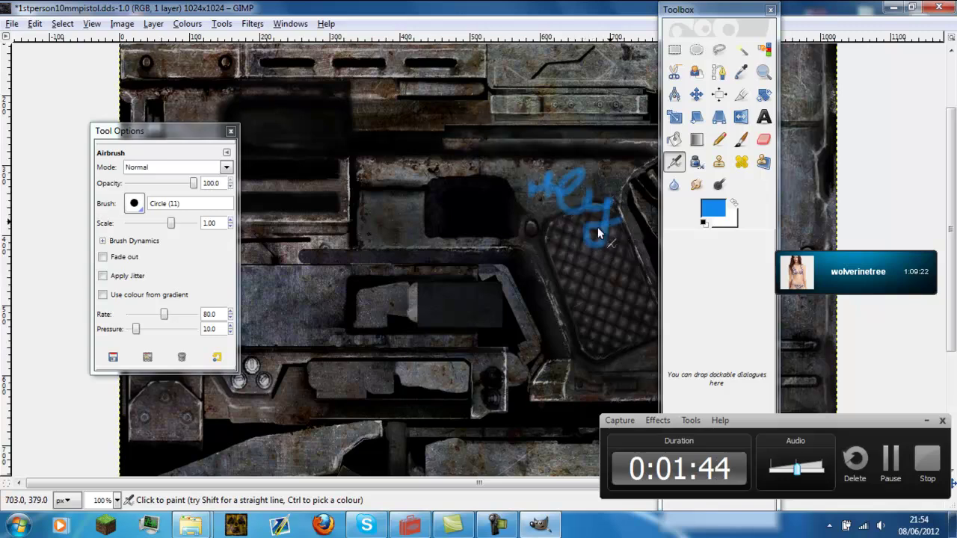
Save the edited texture to the Desktop as CustomPistol.dds.
left_click(11, 23)
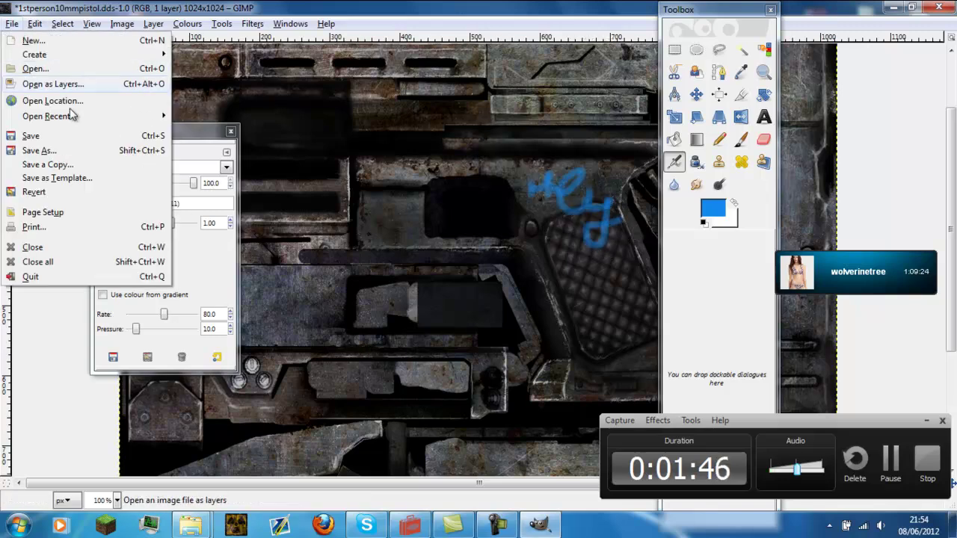
left_click(67, 152)
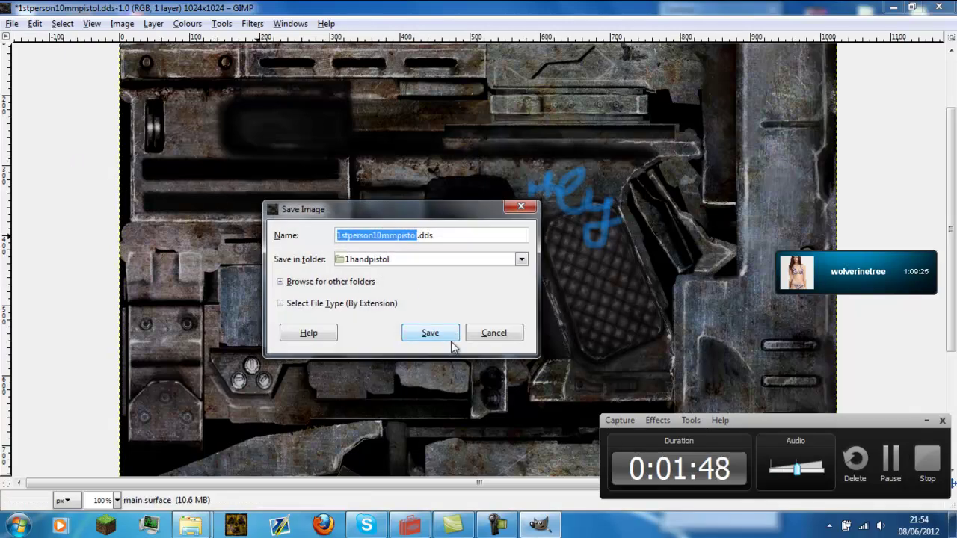
left_click(486, 255)
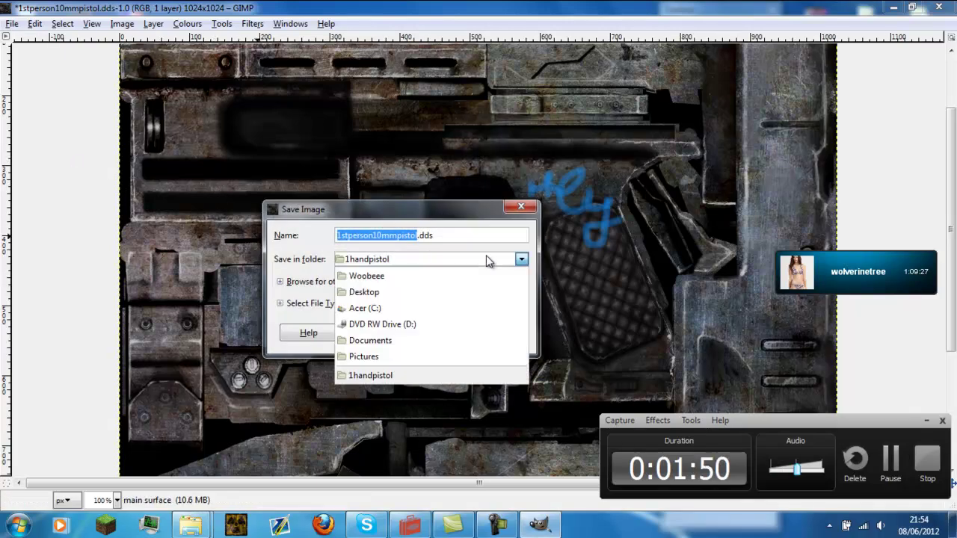
left_click(381, 296)
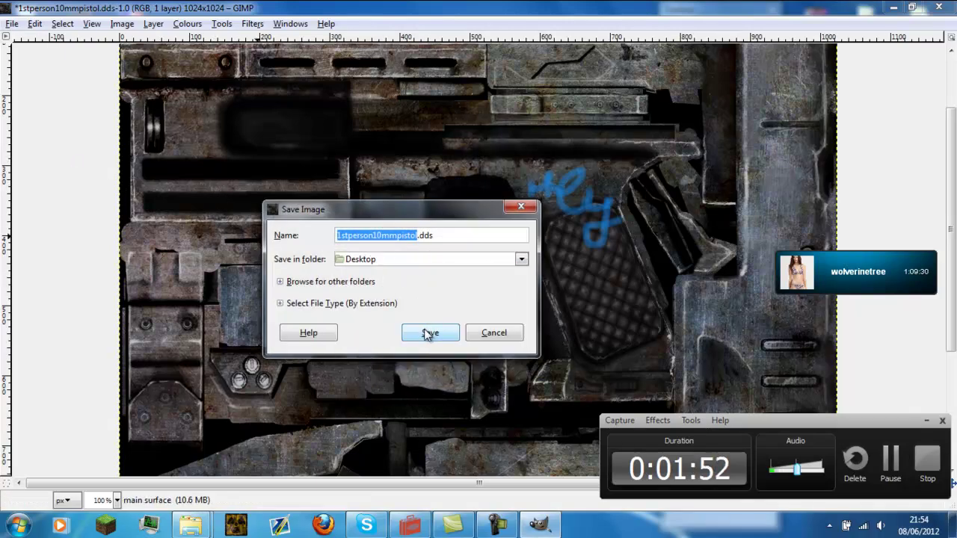
type("Custo")
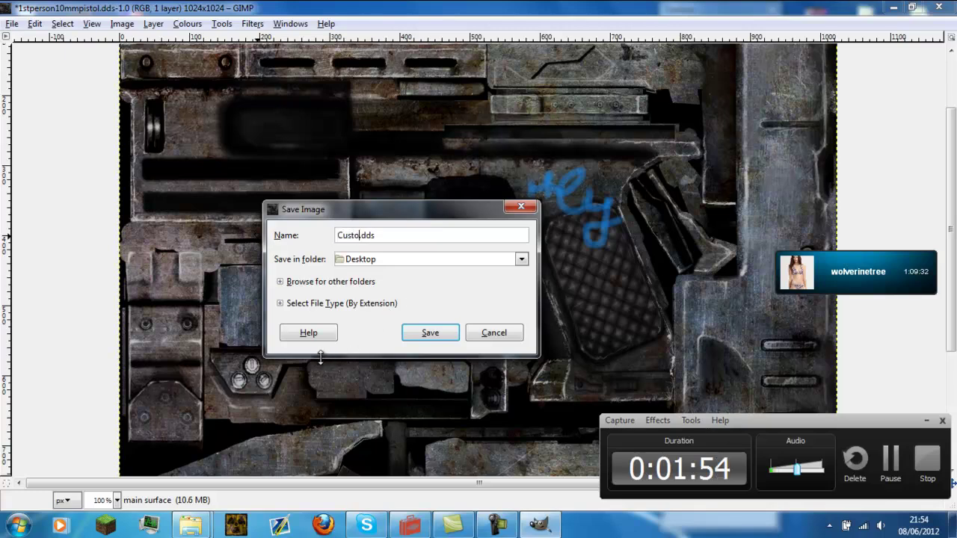
type("mPistol")
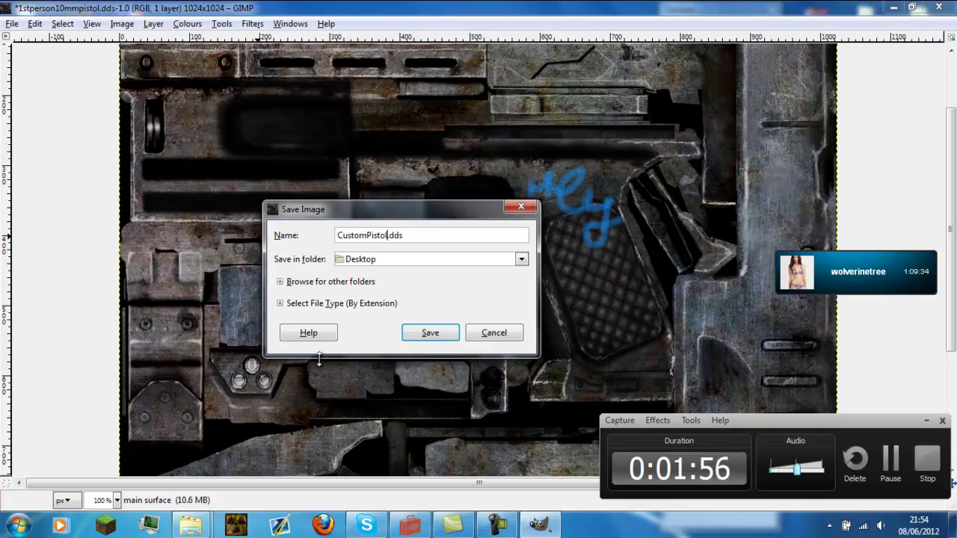
key("Return")
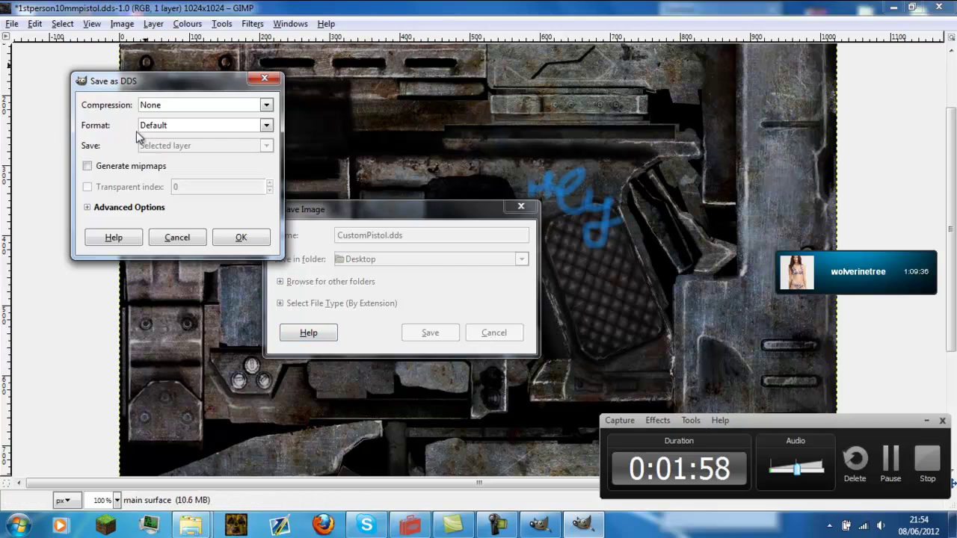
Use BC3 / DXT5 compression with generated mipmaps, then close the image.
left_click(154, 167)
left_click(183, 108)
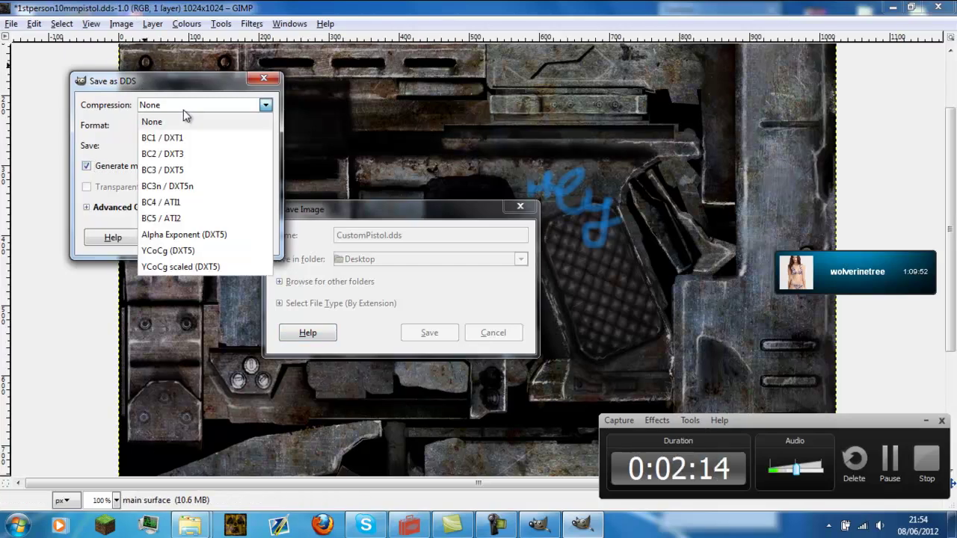
left_click(192, 170)
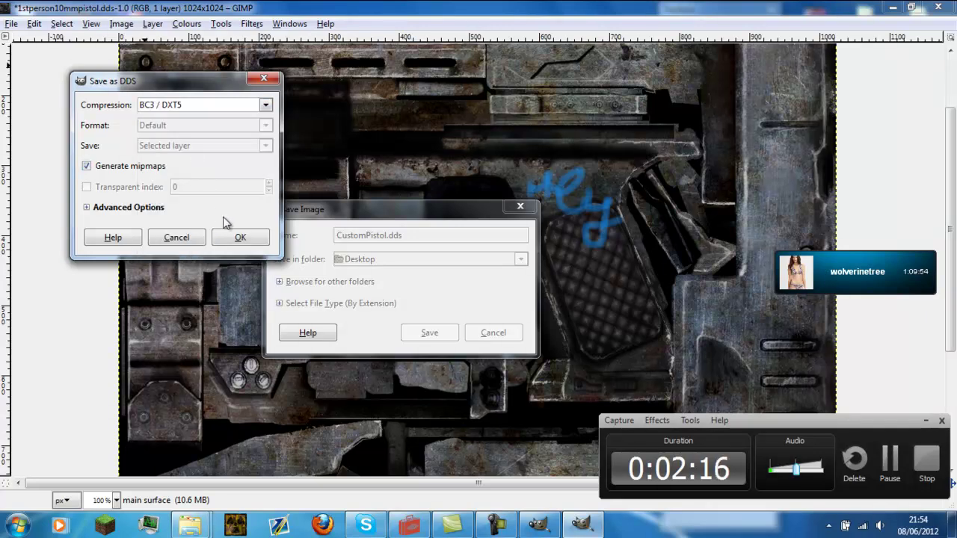
left_click(236, 238)
left_click(948, 6)
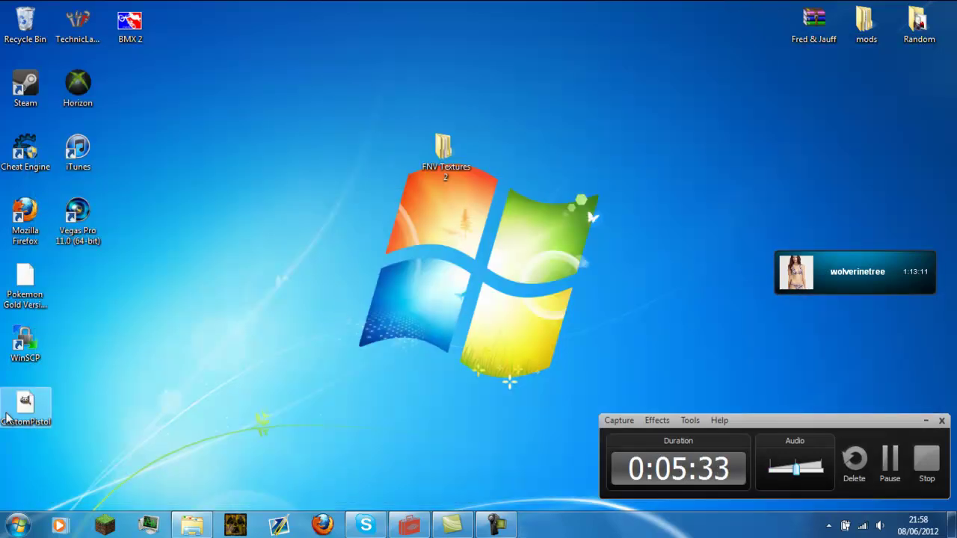
Move CustomPistol.dds on the desktop and open the game's Data\Textures folder.
left_click_drag(26, 403, 235, 344)
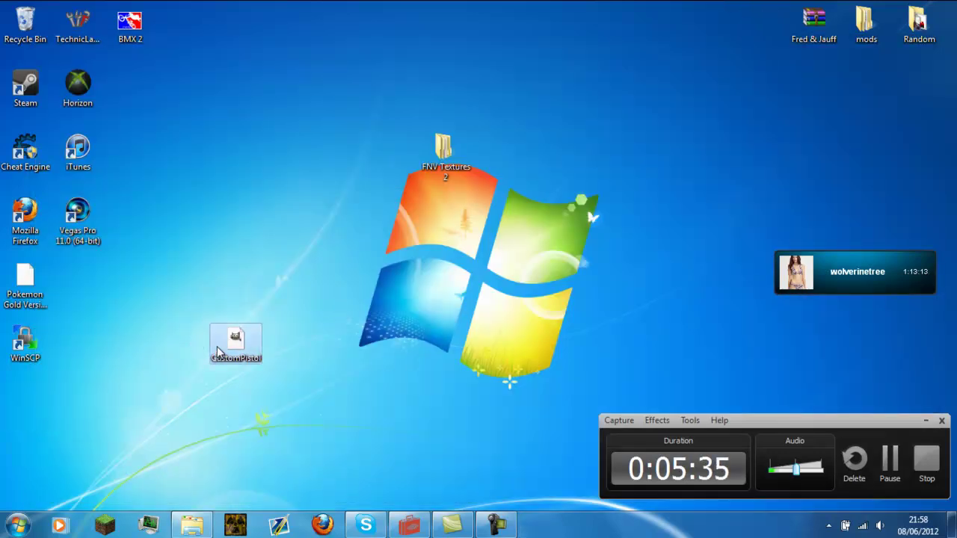
left_click(191, 526)
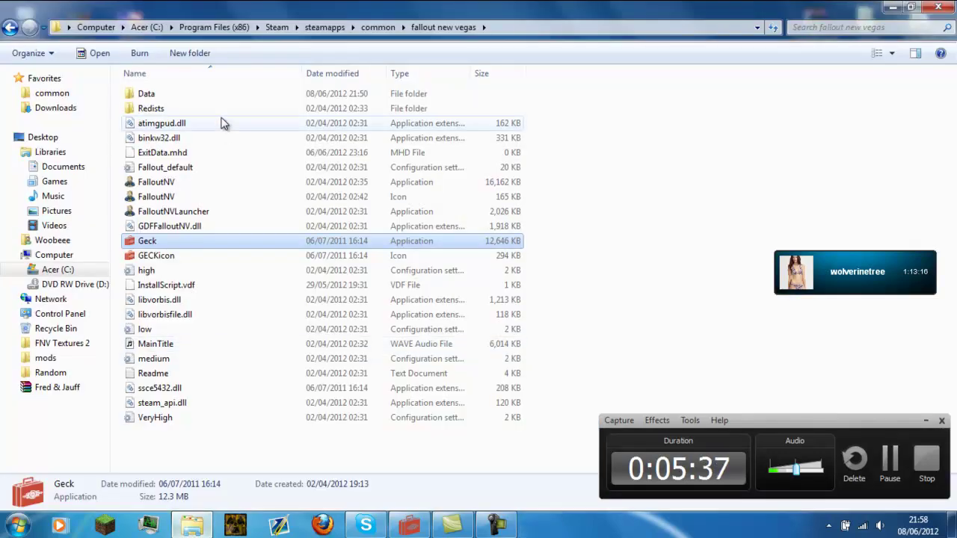
double_click(187, 92)
double_click(195, 169)
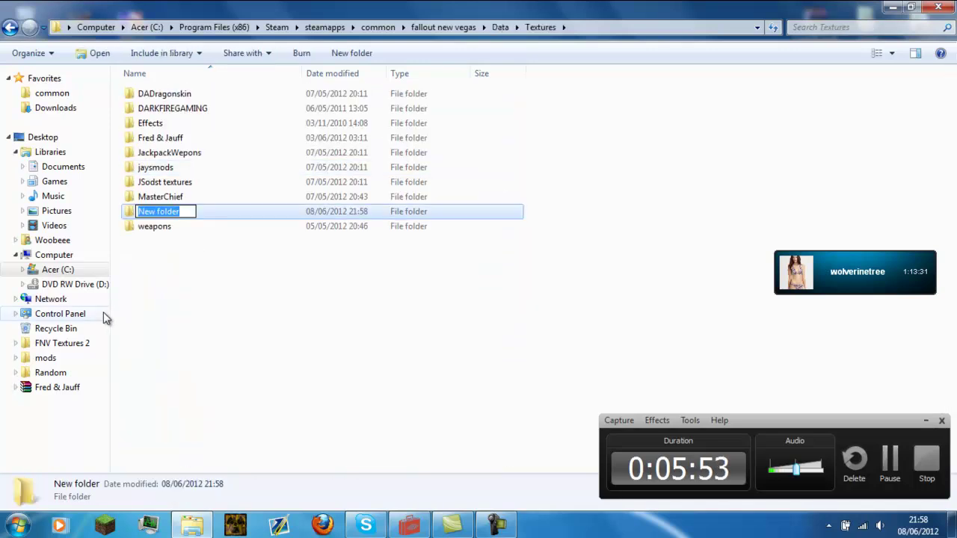
Create a CustomStoof folder there and paste CustomPistol.dds into it.
type("CustomStoof")
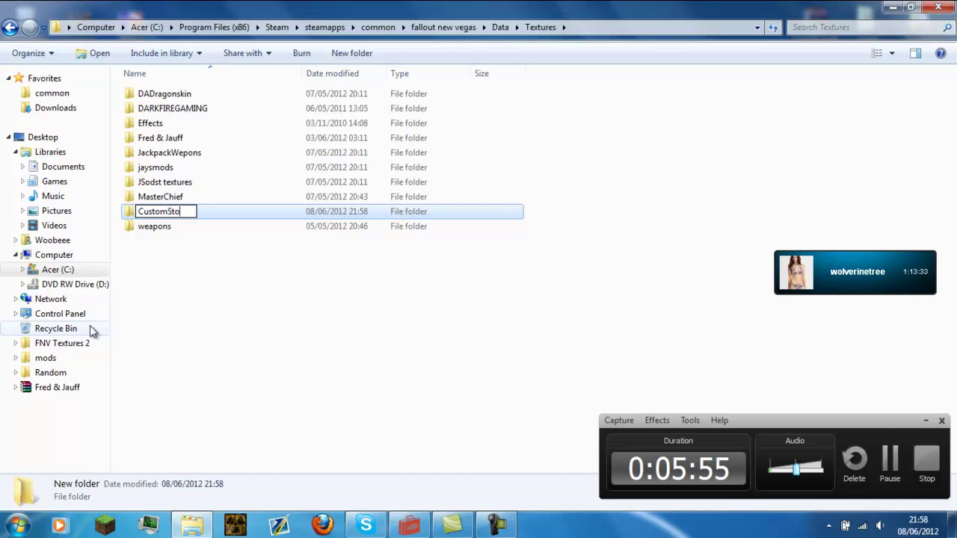
key("Return")
key("Return")
key("ctrl+v")
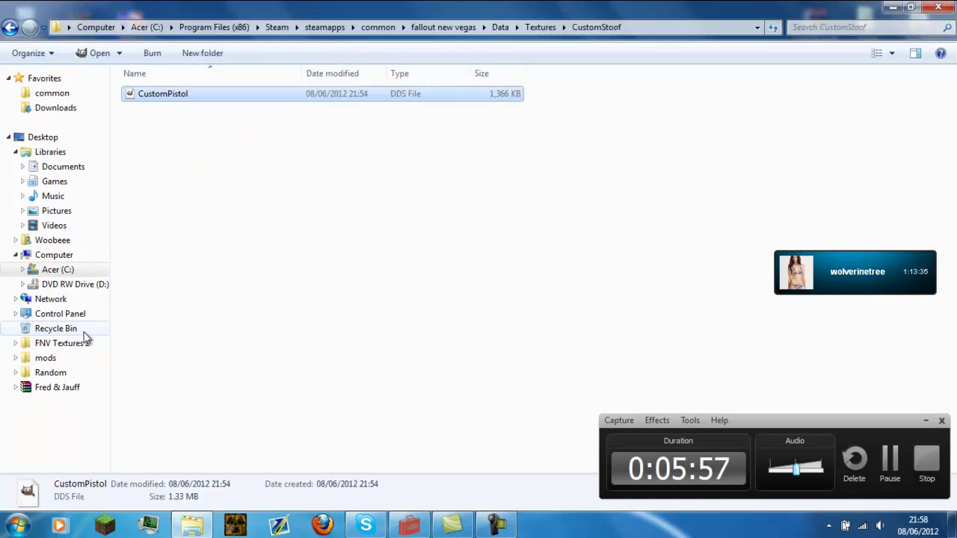
left_click(591, 306)
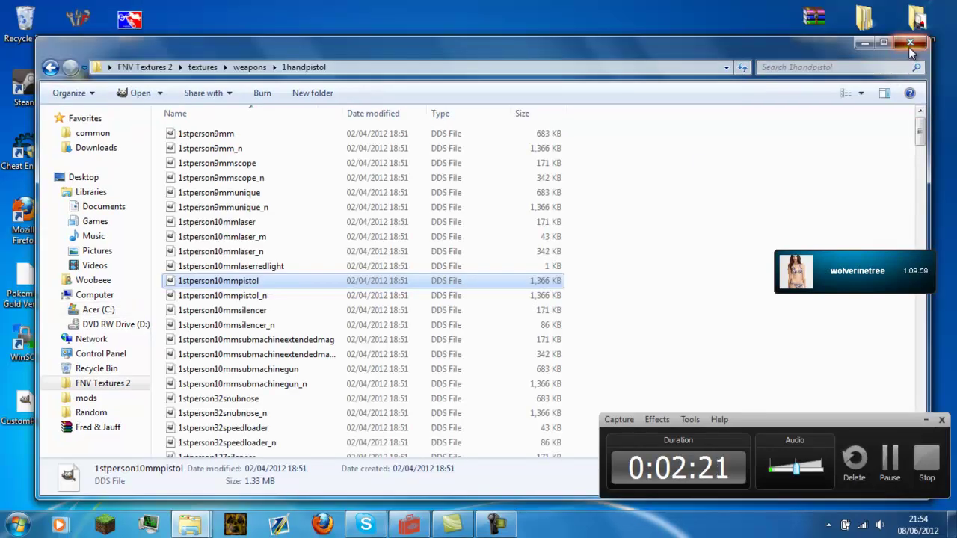
left_click(909, 44)
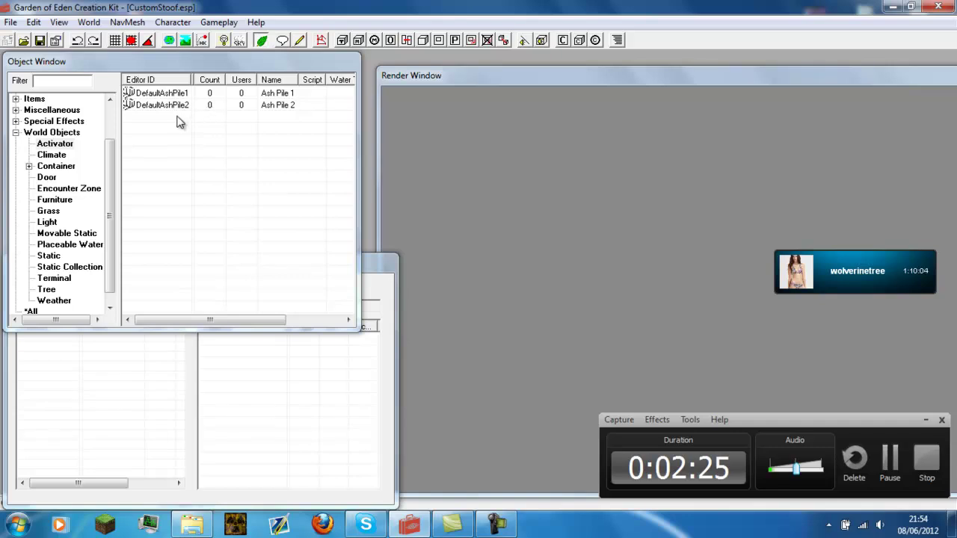
Load FalloutNV.esm and filter the Object Window by 1stperson10mm.
left_click(24, 40)
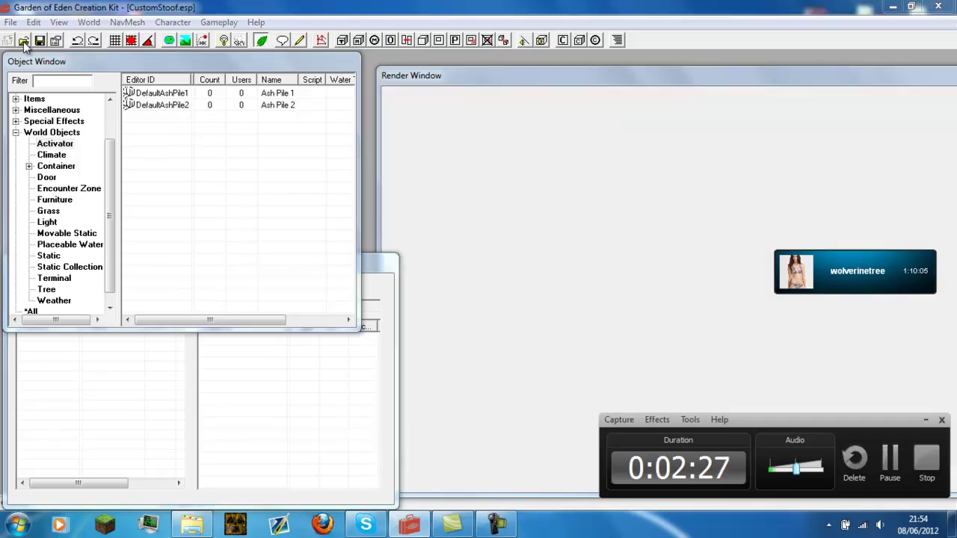
left_click(605, 343)
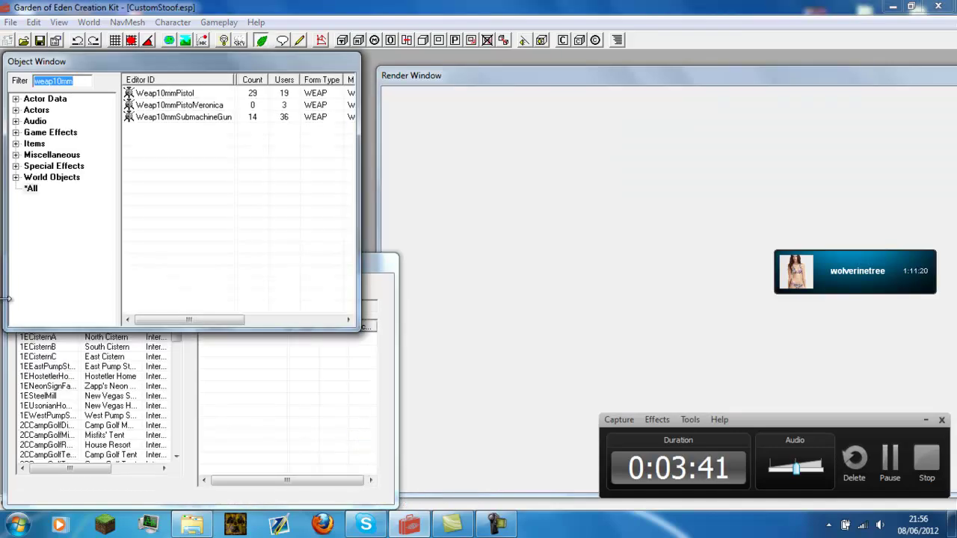
type("1dtpero")
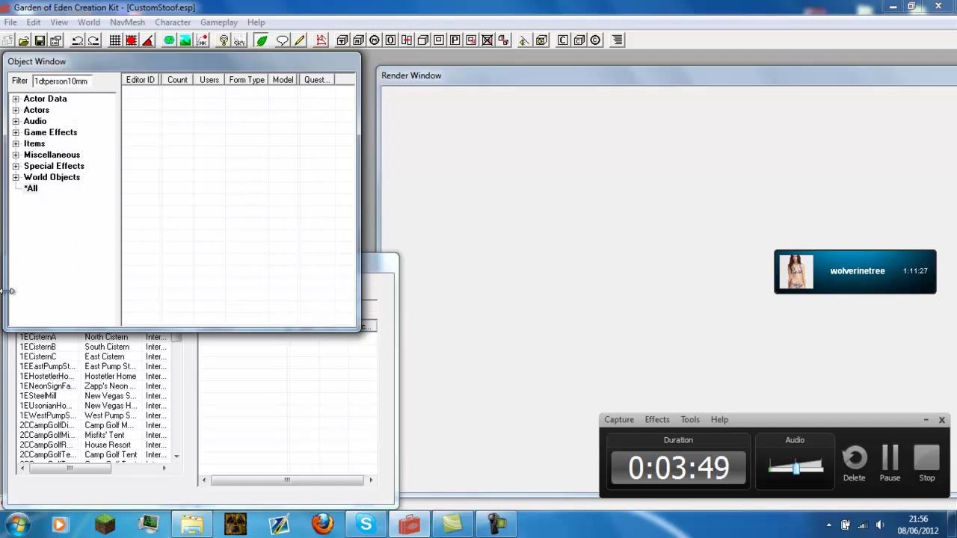
Copy the 1stPerson10mmPistol static as a new object with ID 0000CustomWeapon.
type("st")
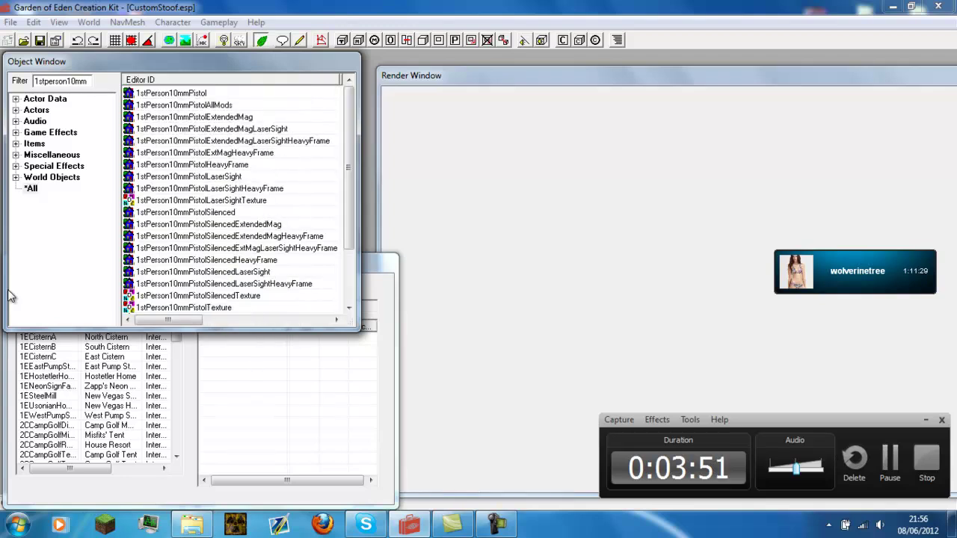
double_click(196, 93)
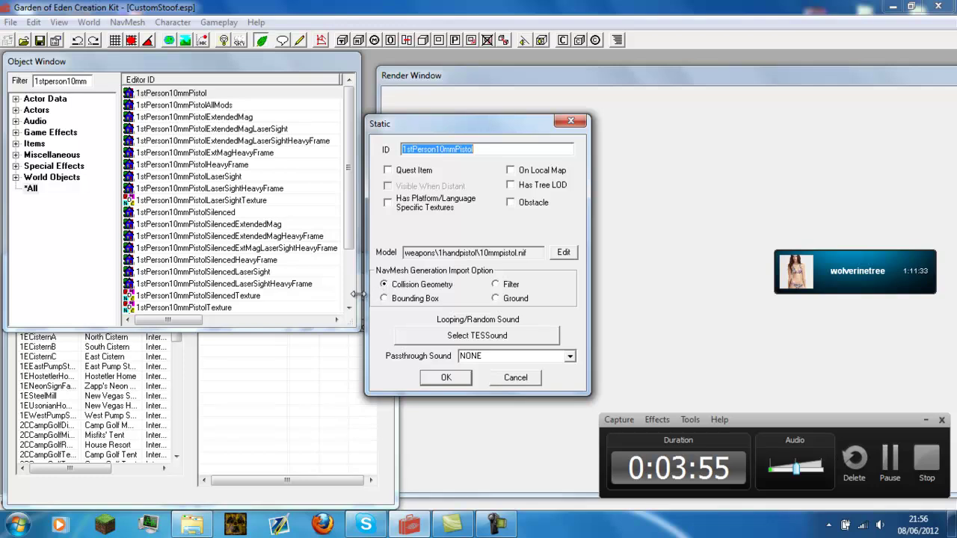
type("0000")
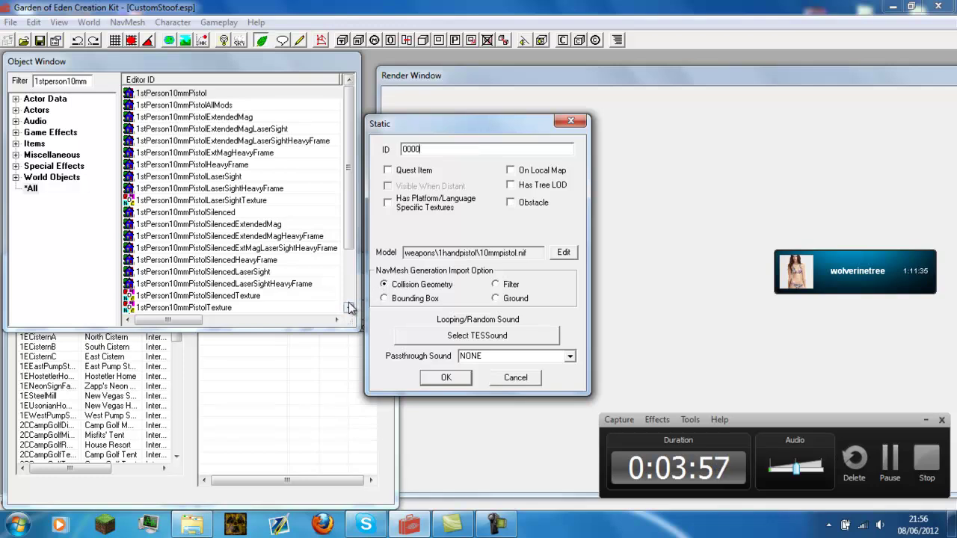
type("CustomWea")
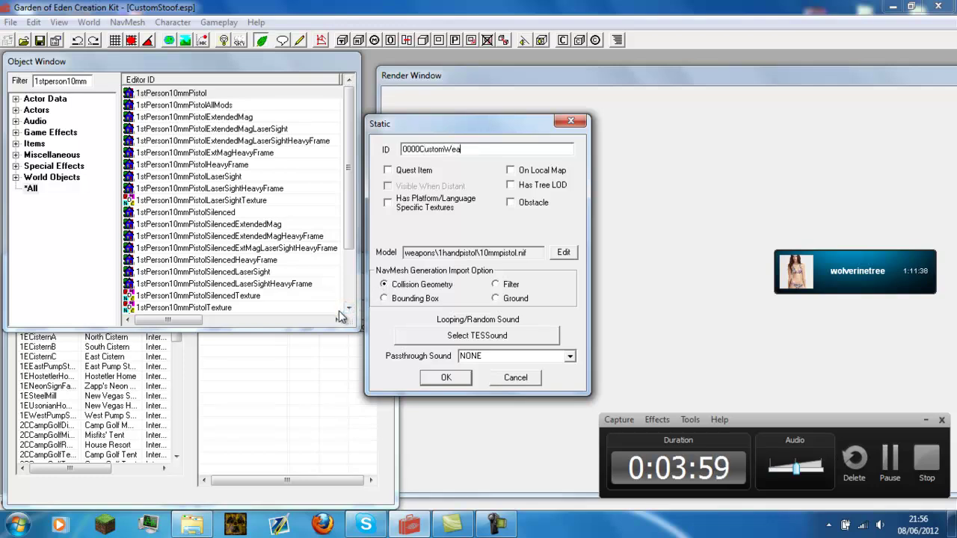
type("pon")
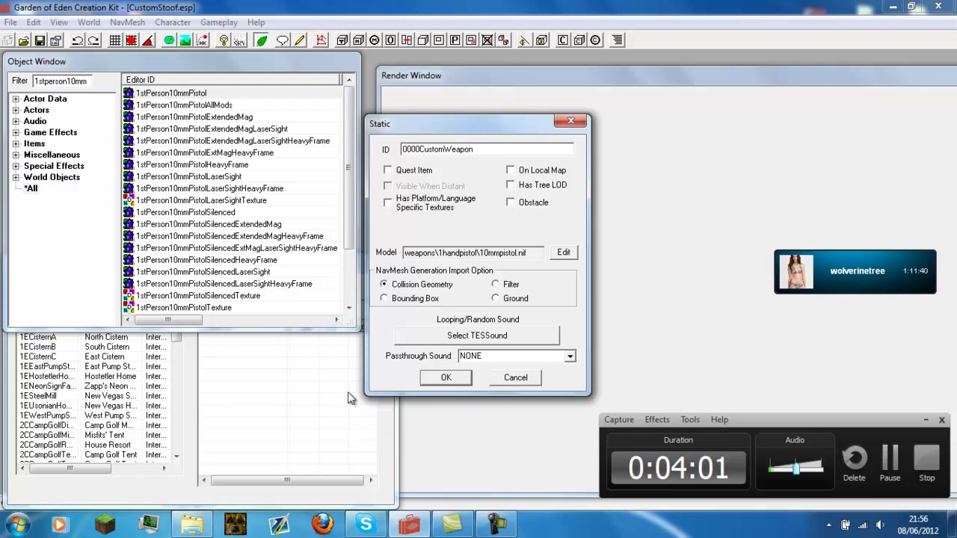
left_click(460, 378)
left_click(508, 320)
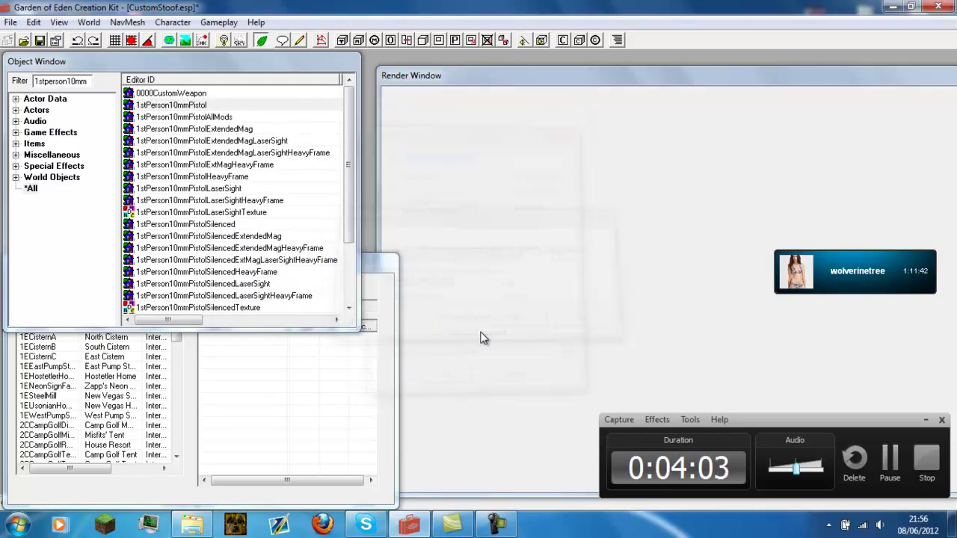
Clear the 10MMPistol:0 alternate texture in 0000CustomWeapon's model settings.
double_click(193, 96)
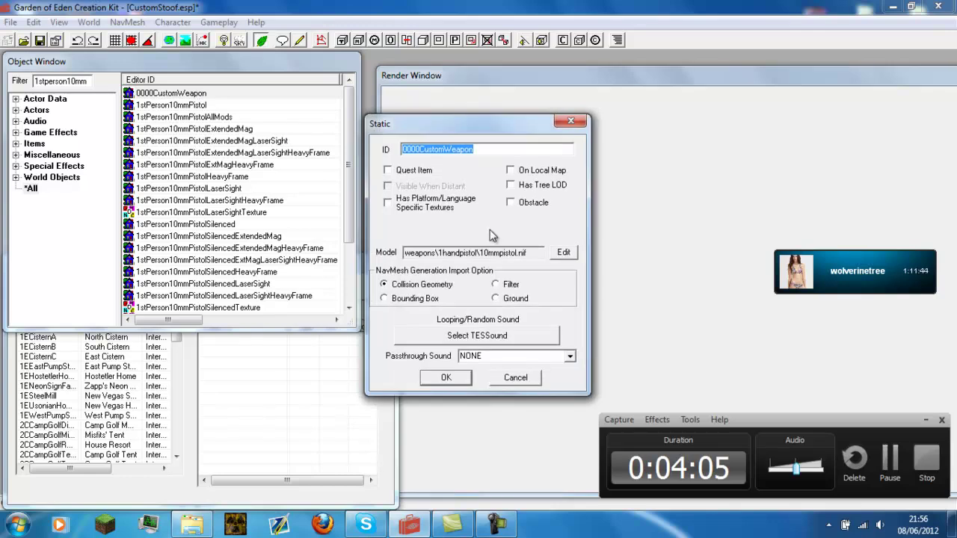
left_click(555, 256)
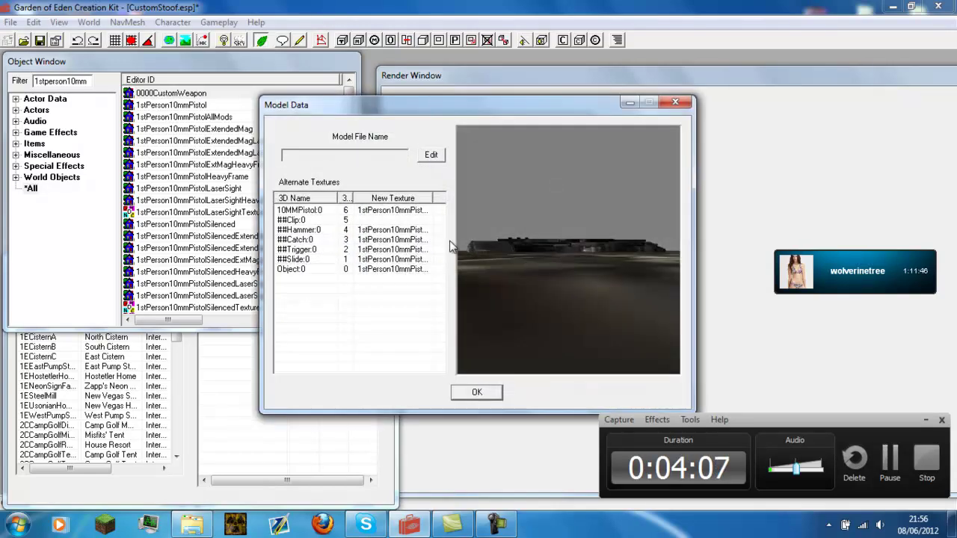
double_click(391, 214)
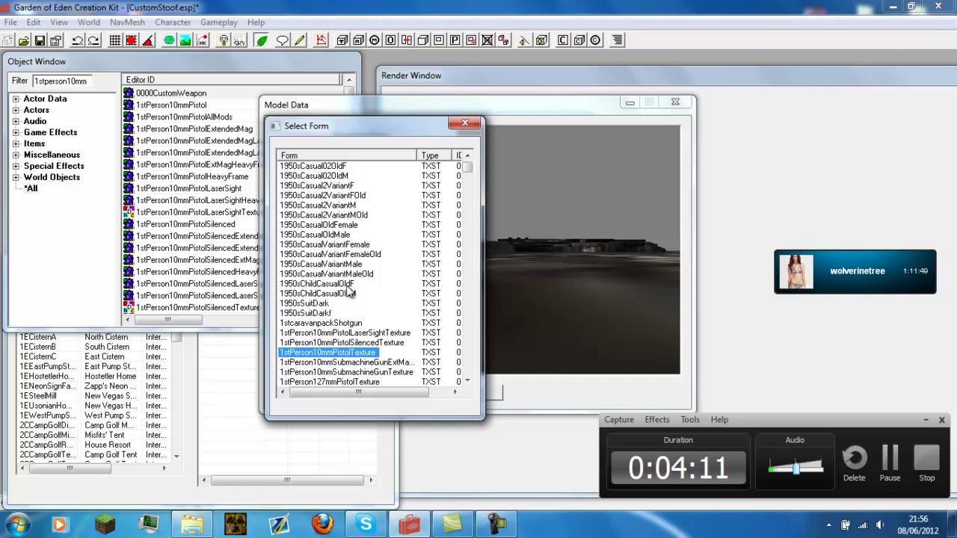
left_click(464, 123)
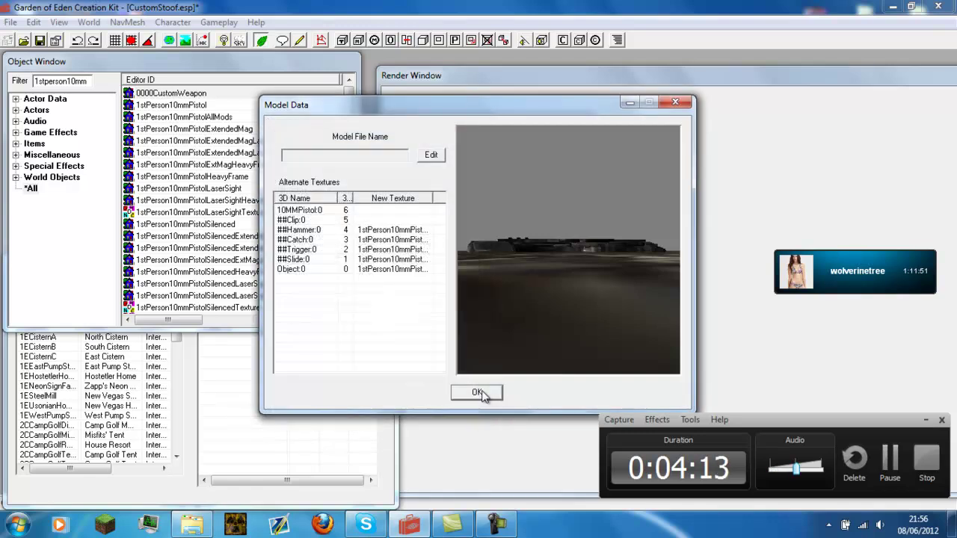
left_click(472, 391)
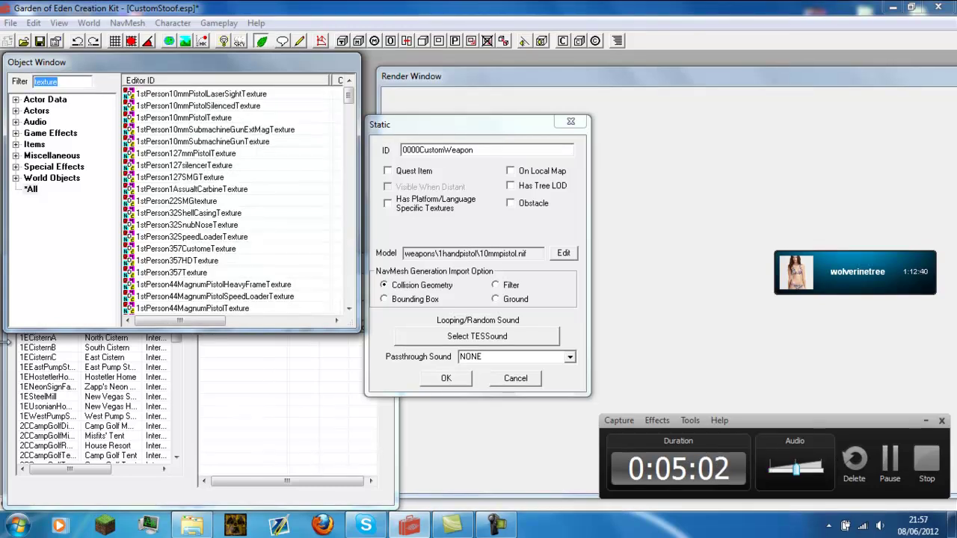
Open 1stPerson10mmPistolTexture and rename its ID to 00000CustomWeaponTexture.
type("st")
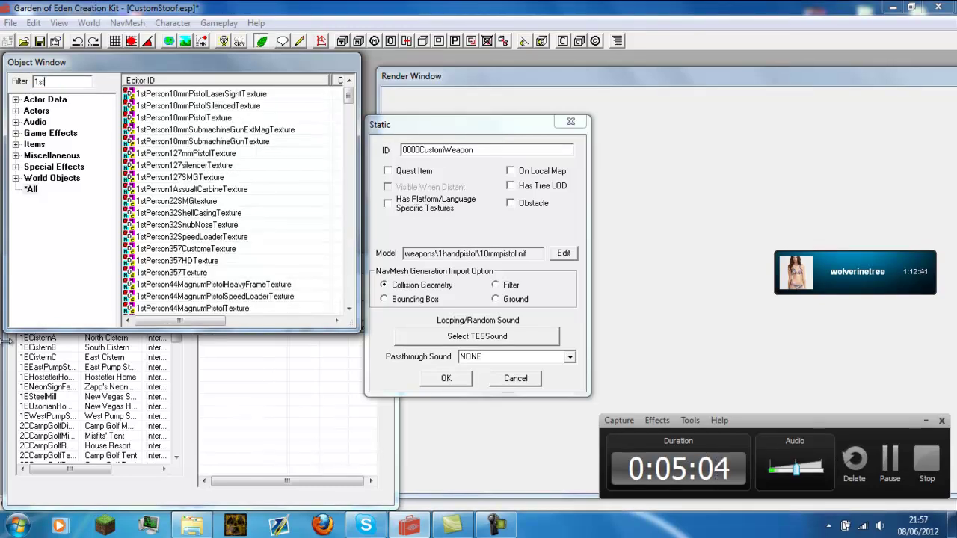
type("person")
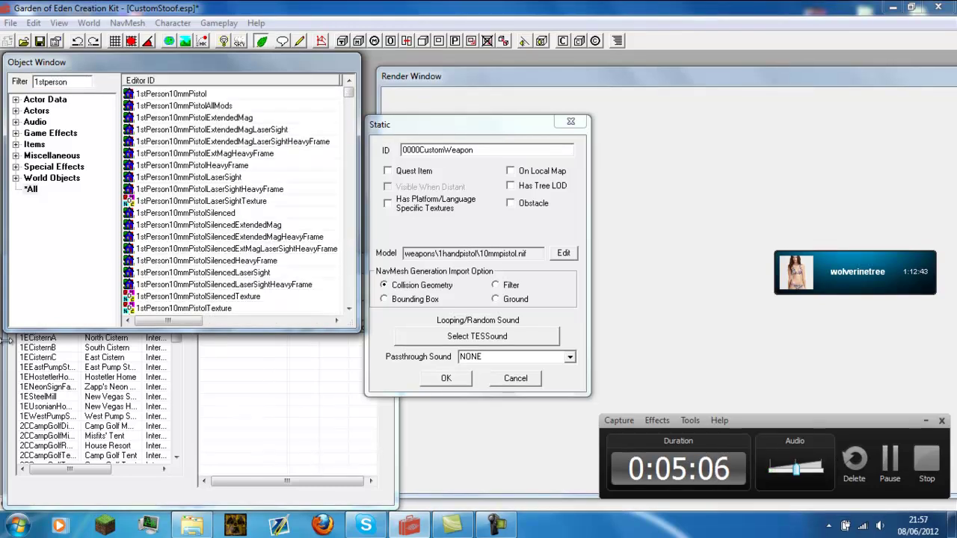
type("10mmpisto")
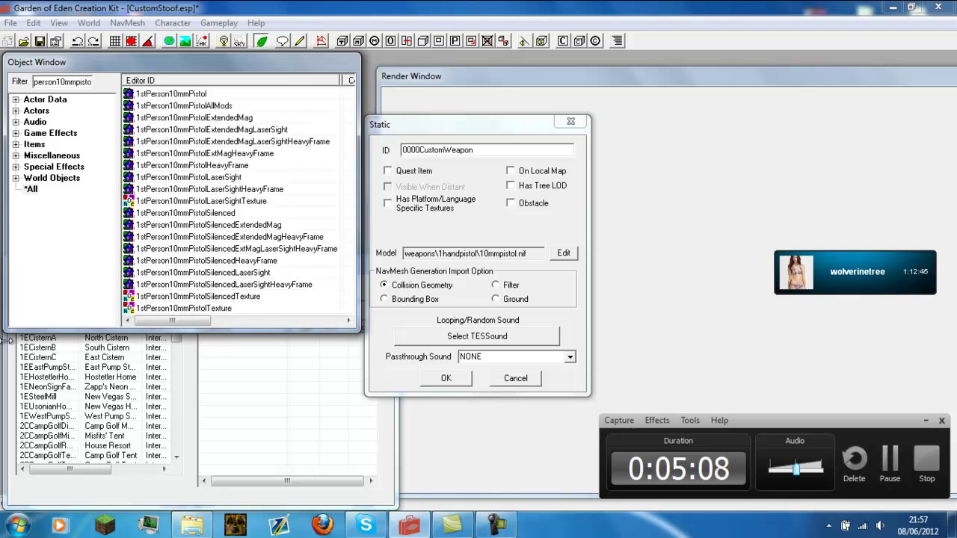
type("ltexture")
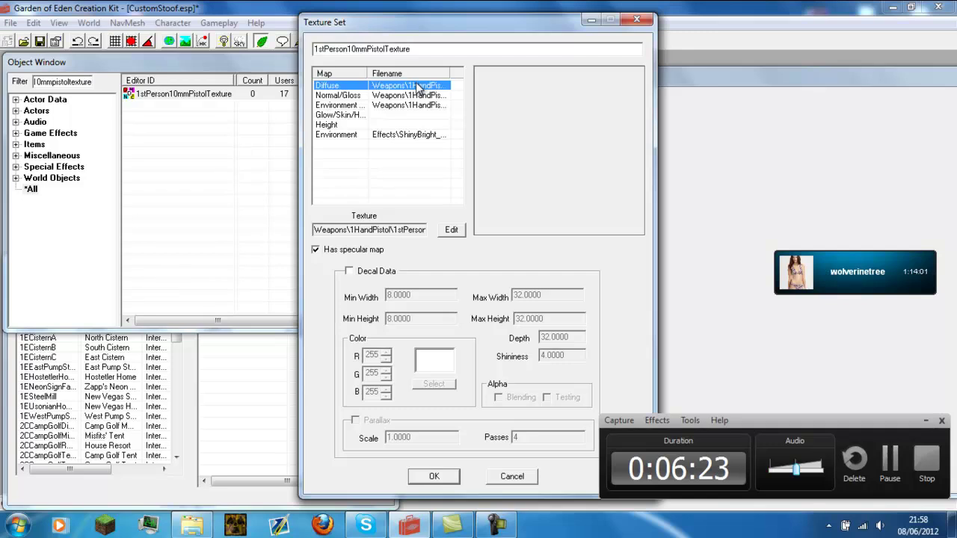
key("shift+Tab")
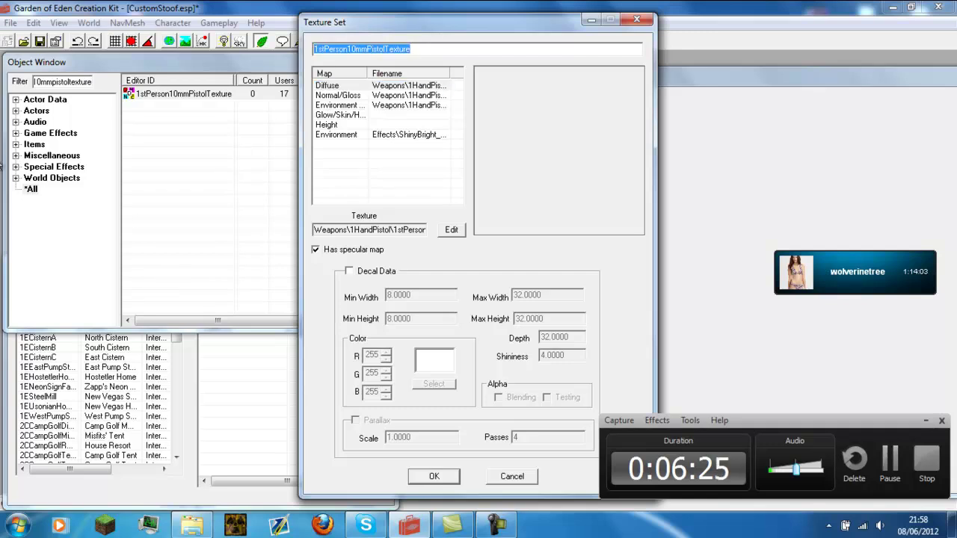
type("00000C")
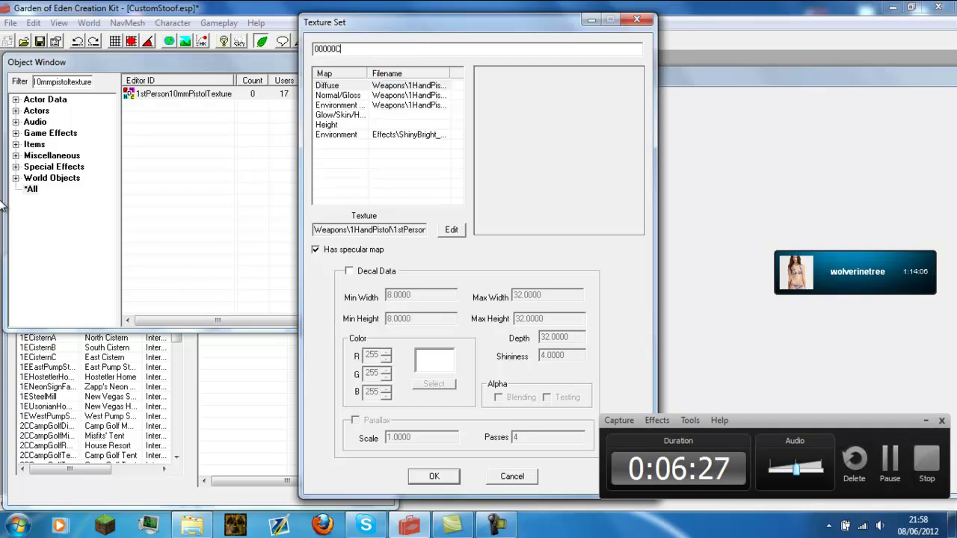
type("ustomWeapo")
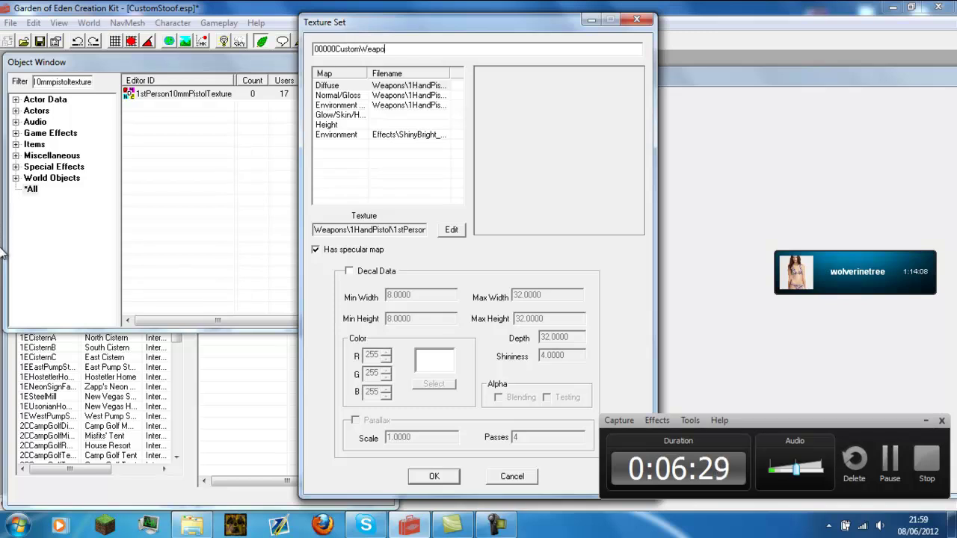
type("nTexture")
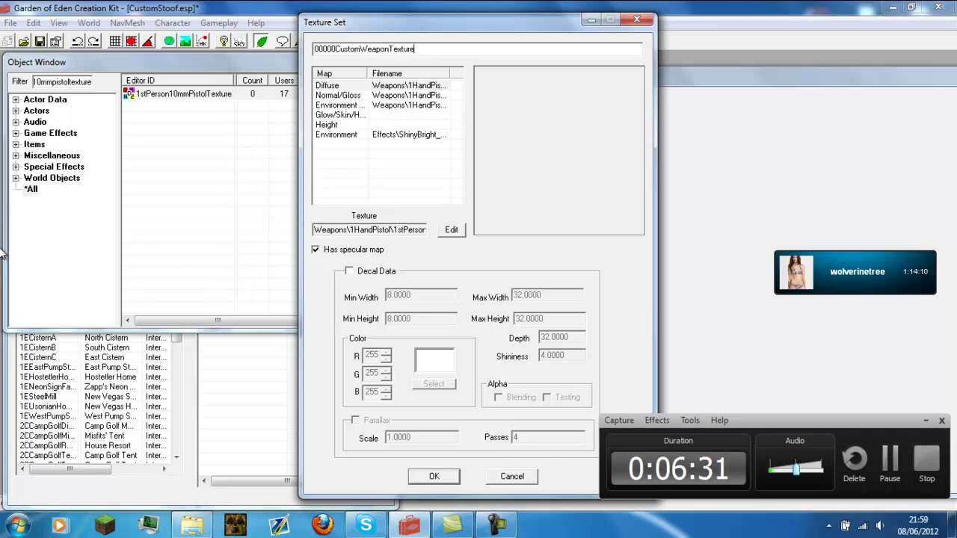
Set the diffuse map to CustomStoof\CustomPistol.dds and save it as a new form.
left_click(420, 86)
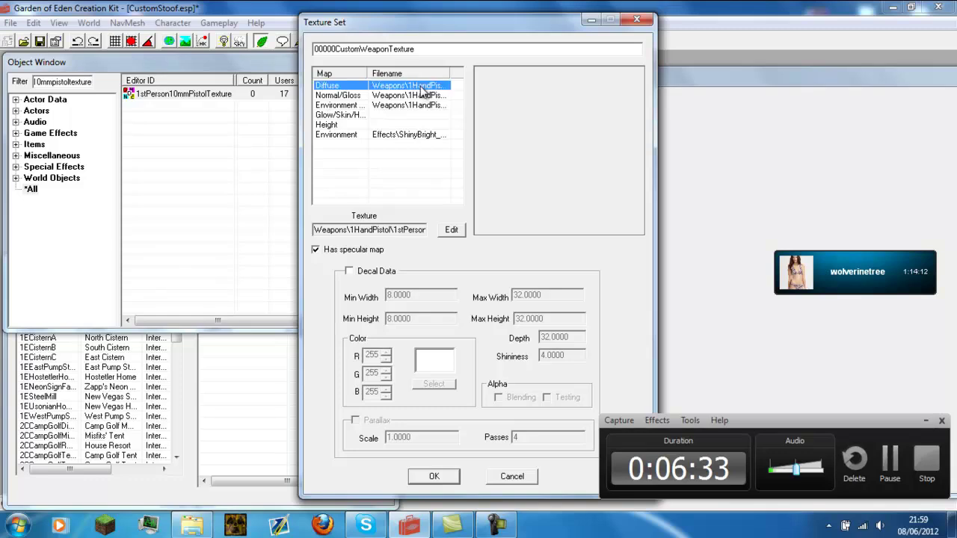
left_click(456, 231)
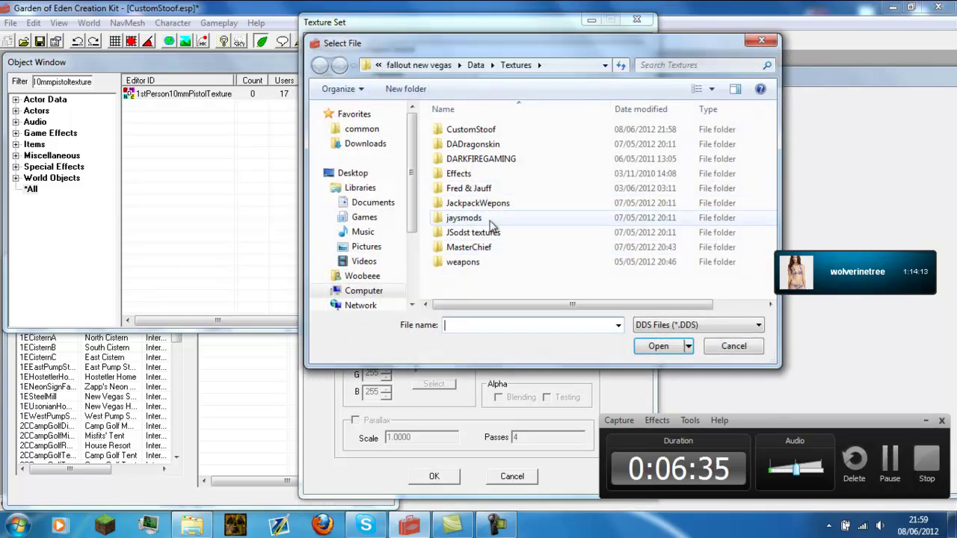
double_click(472, 132)
double_click(473, 132)
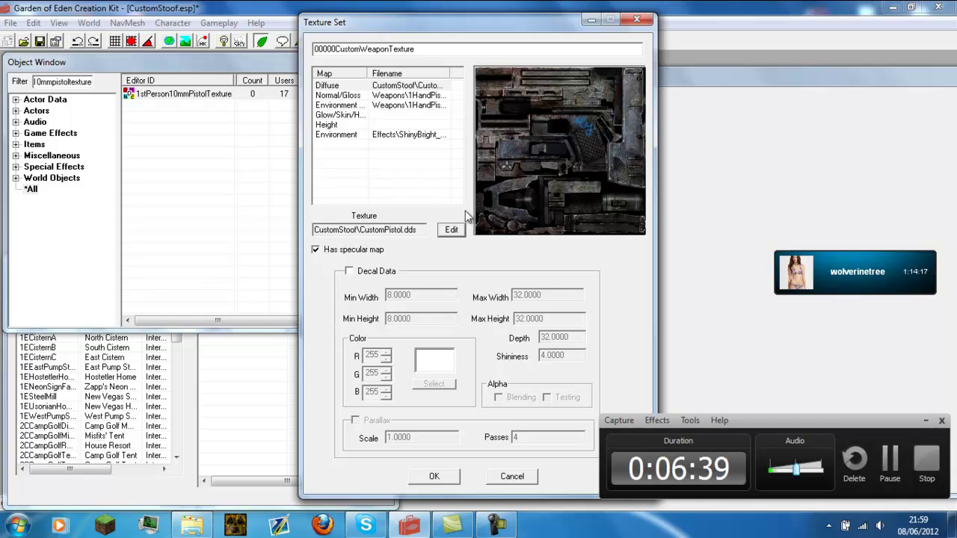
left_click(440, 477)
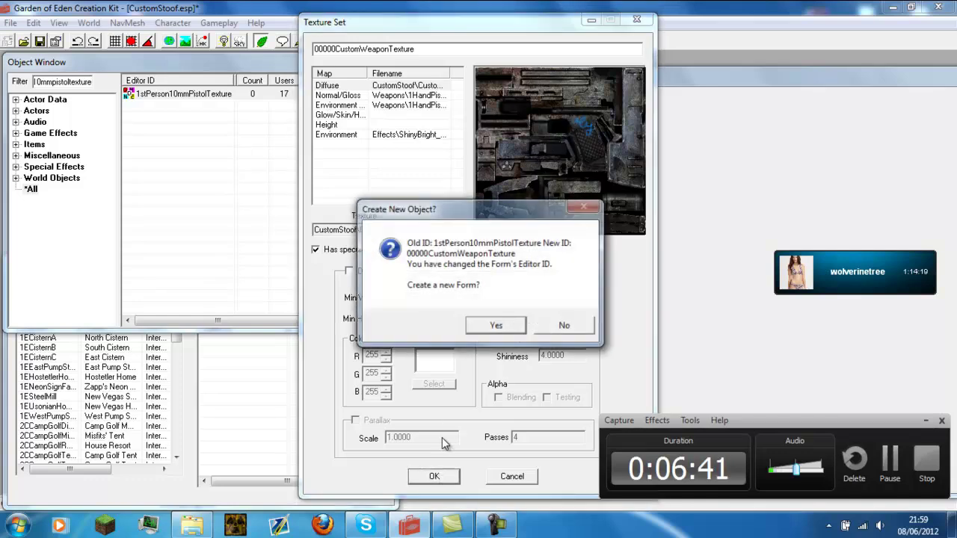
left_click(494, 324)
Filter the object list by 0000cus and open the 0000CustomWeapon static.
left_click(199, 95)
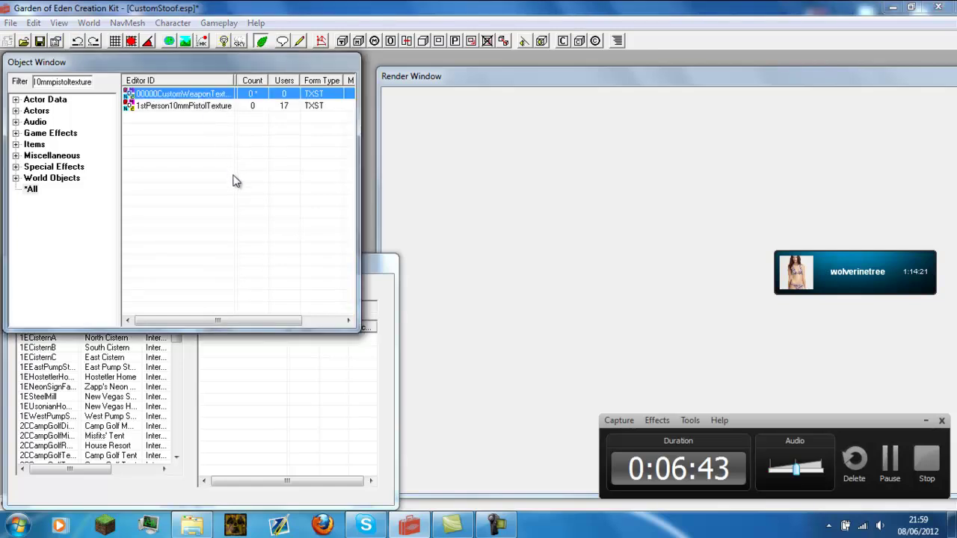
left_click_drag(45, 81, 92, 81)
left_click(75, 82)
double_click(75, 82)
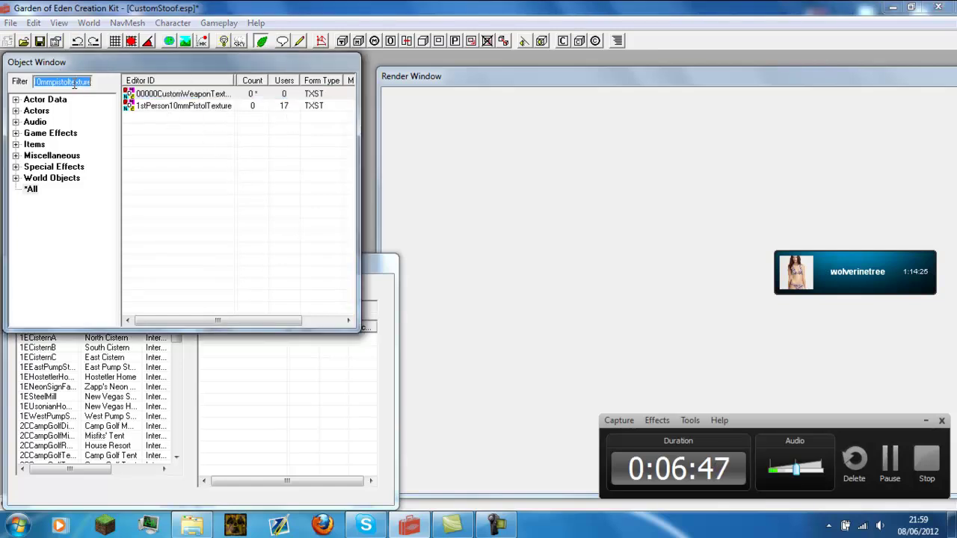
type("000")
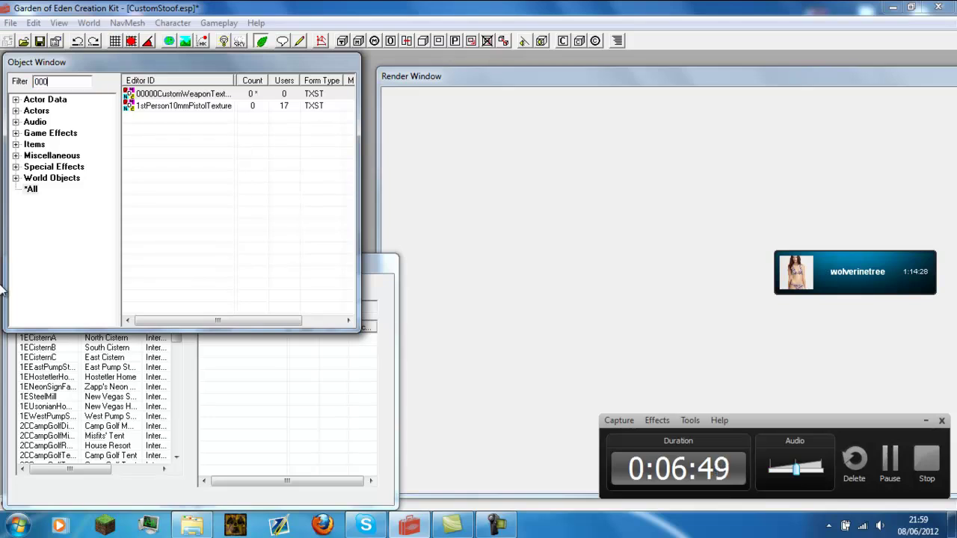
type("0custom")
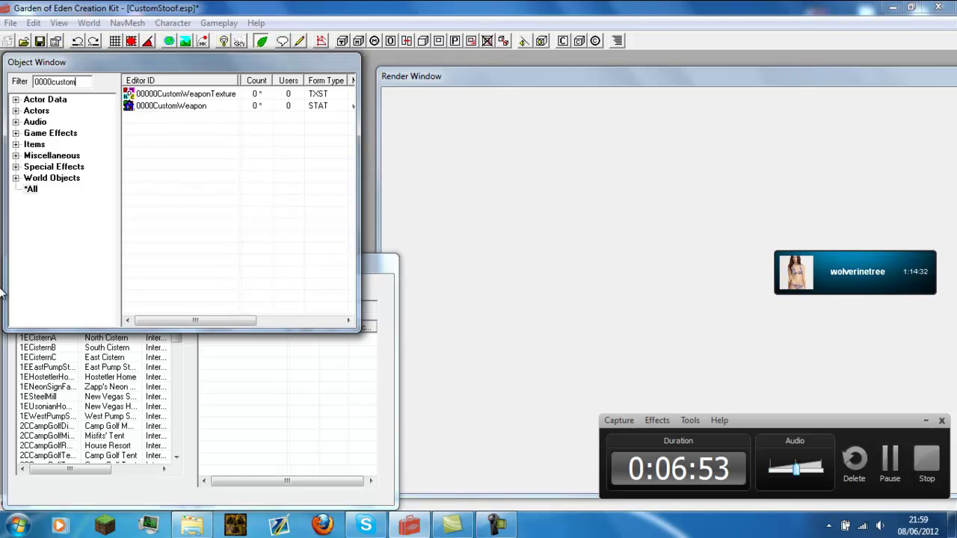
double_click(218, 104)
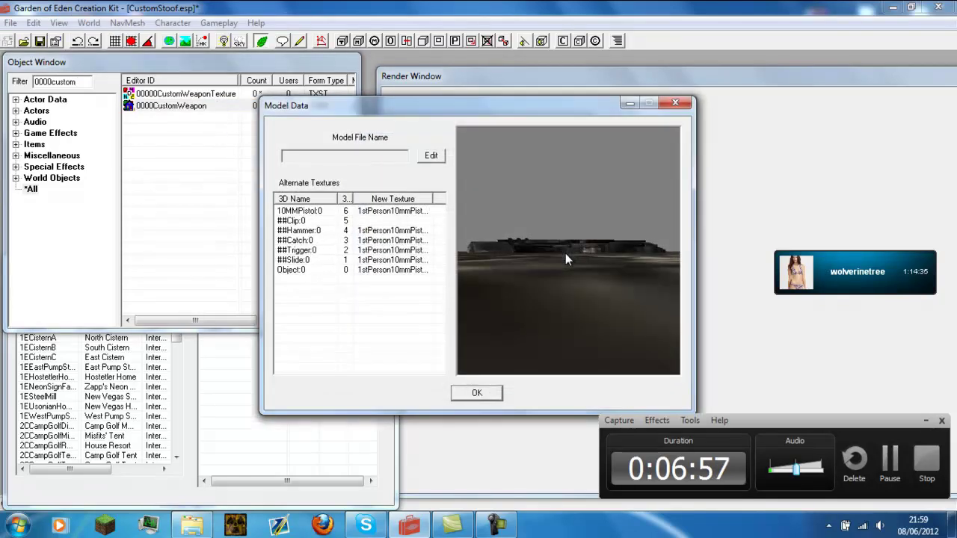
Assign 00000CustomWeaponTexture to the 10MMPistol:0 part and save the static.
double_click(411, 211)
left_click(325, 314)
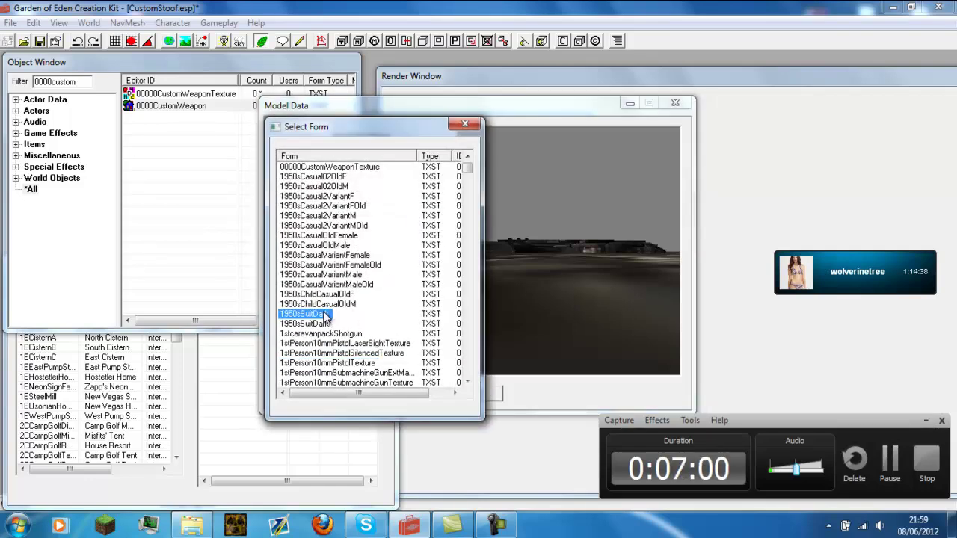
key("Home")
double_click(334, 172)
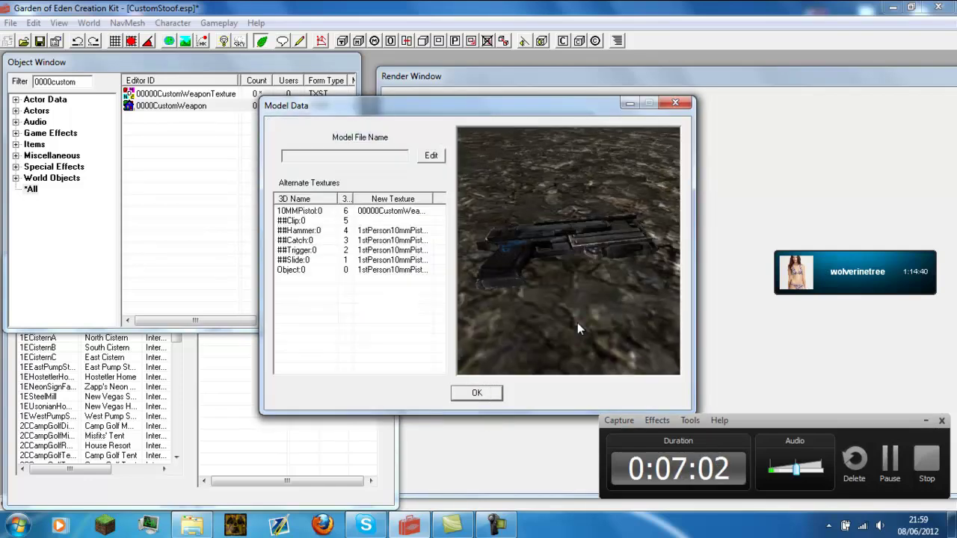
left_click_drag(552, 275, 523, 274)
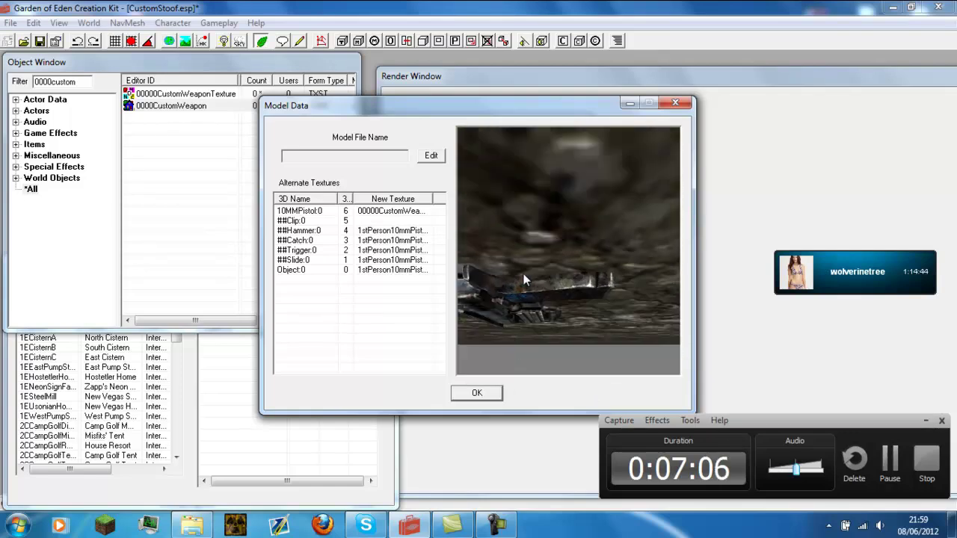
left_click(478, 394)
left_click(446, 378)
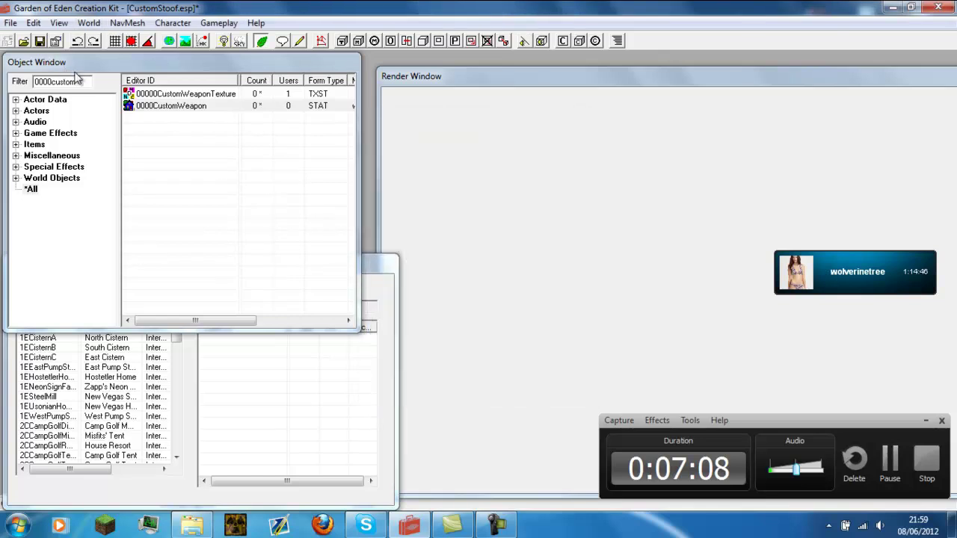
left_click(75, 81)
type("weap")
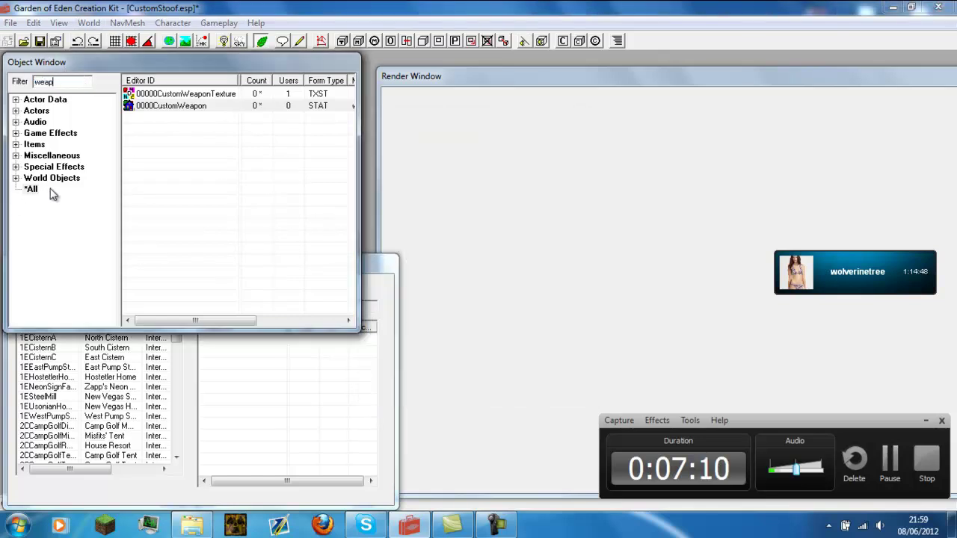
type("10")
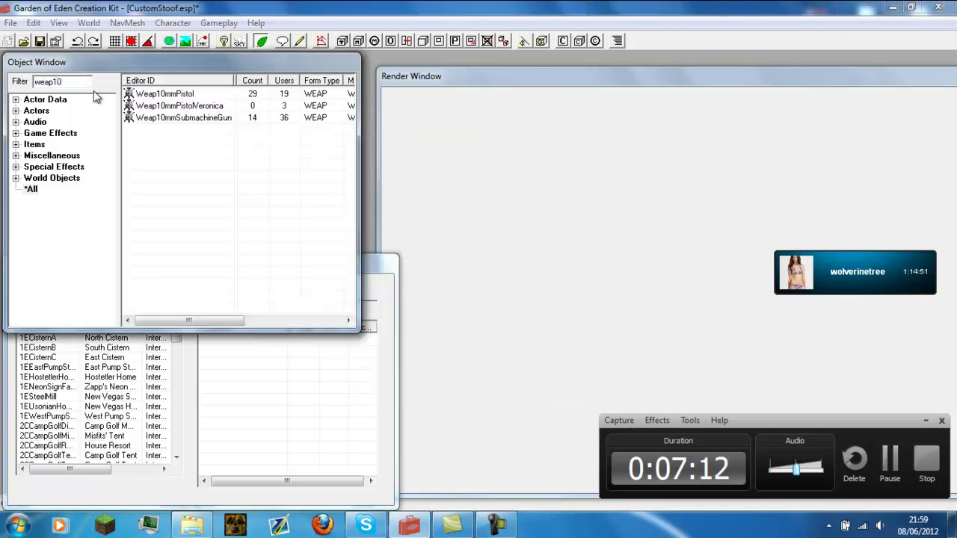
Open the Weap10mmPistol weapon and change its ID to 0000CustomWeapon.
left_click(204, 100)
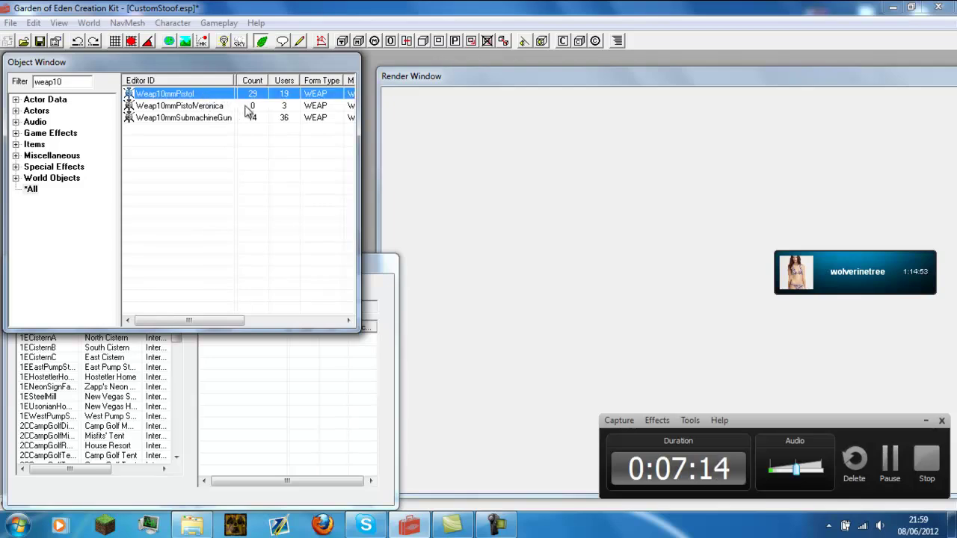
double_click(216, 98)
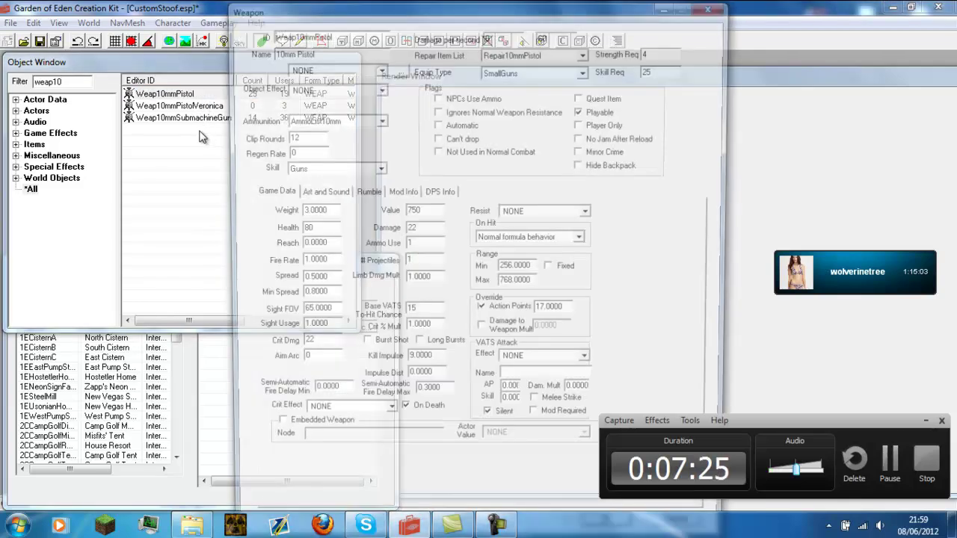
double_click(344, 32)
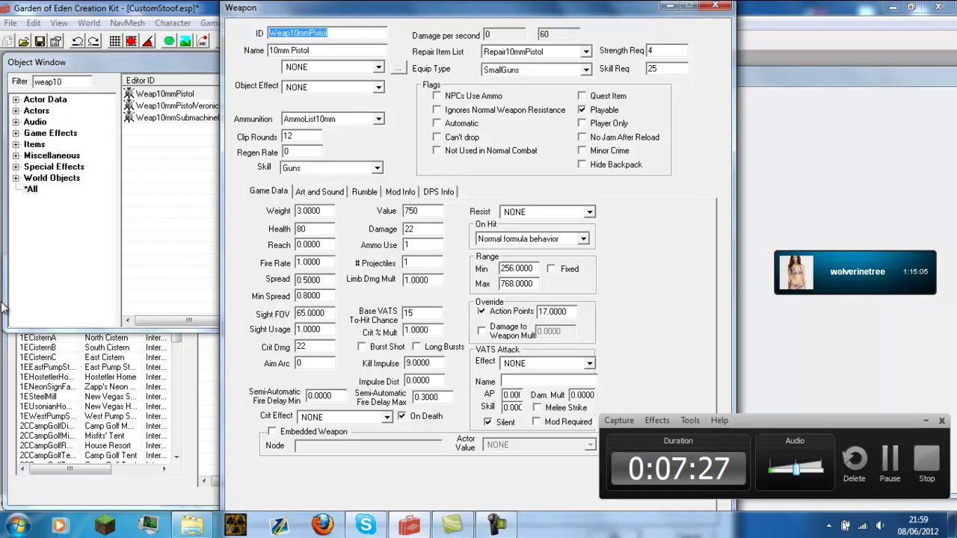
type("0000Cu")
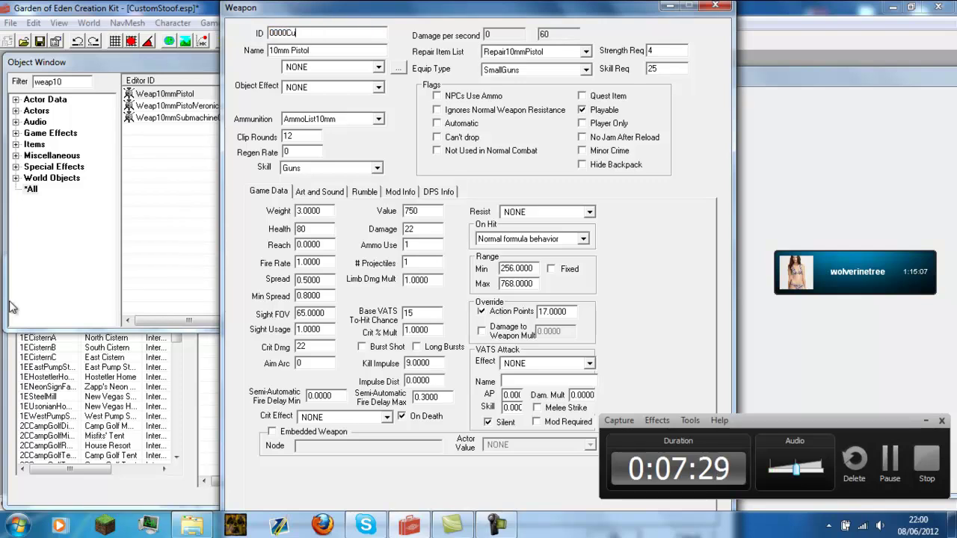
type("stomWEapom")
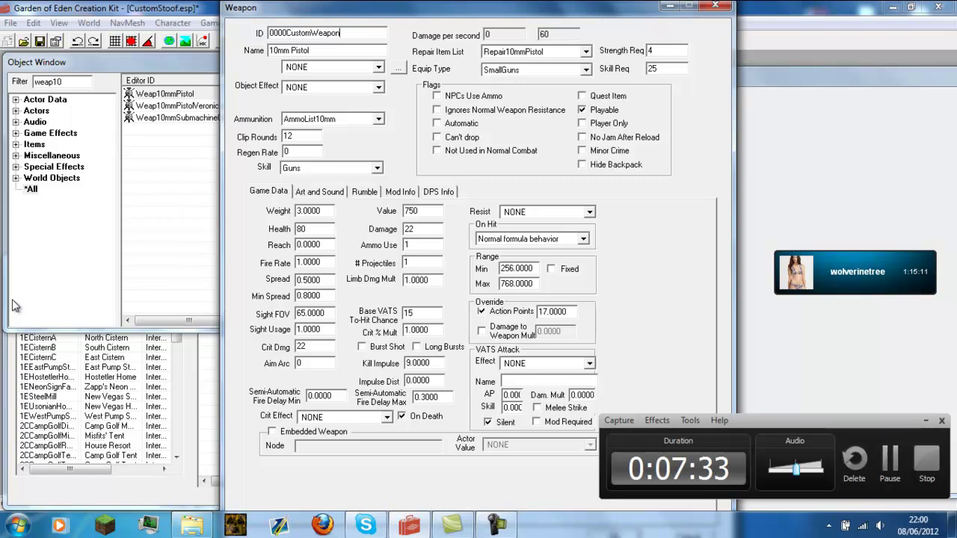
key("Tab")
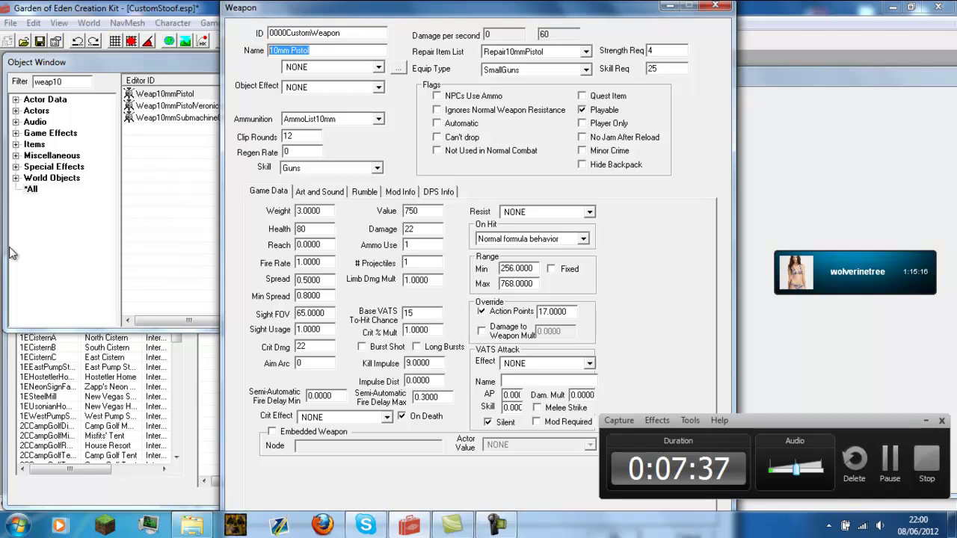
Name it Hey! and set Damage 6000, Health 2000, Value 9999 and Fire Rate 5.
type("Hey!")
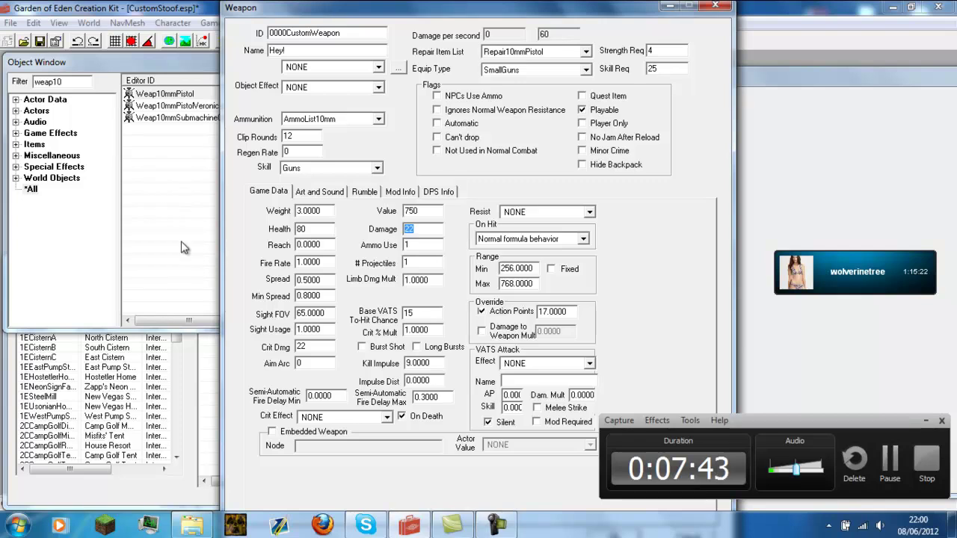
type("6000")
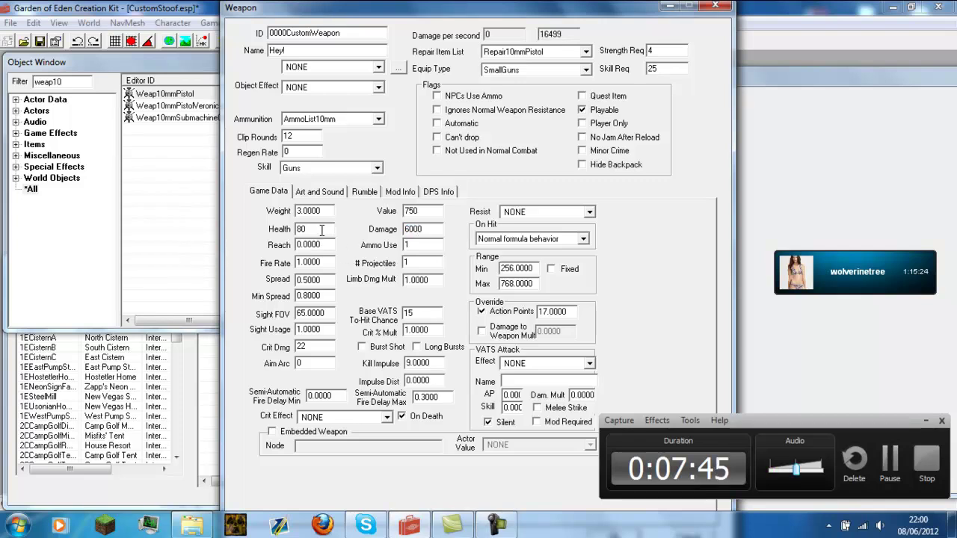
double_click(321, 231)
type("2000")
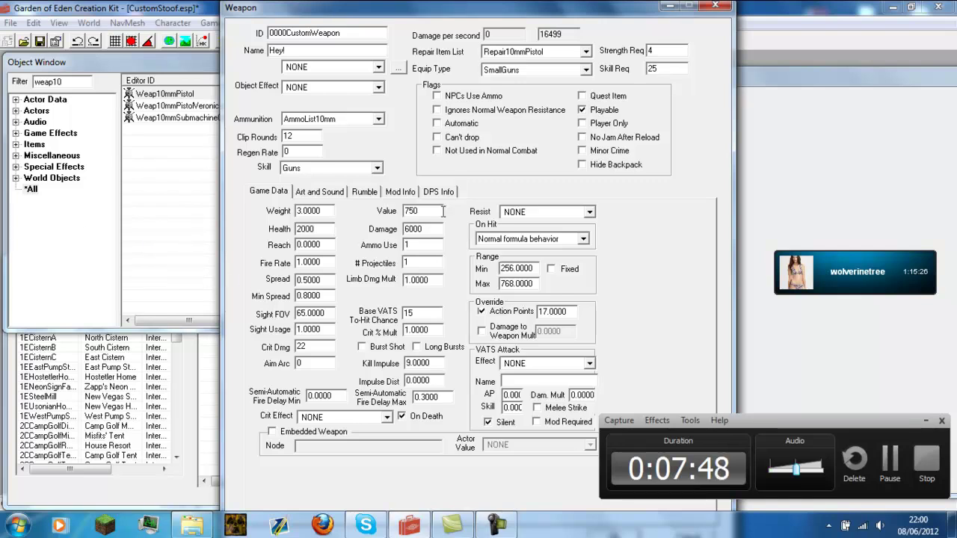
double_click(429, 212)
type("9999")
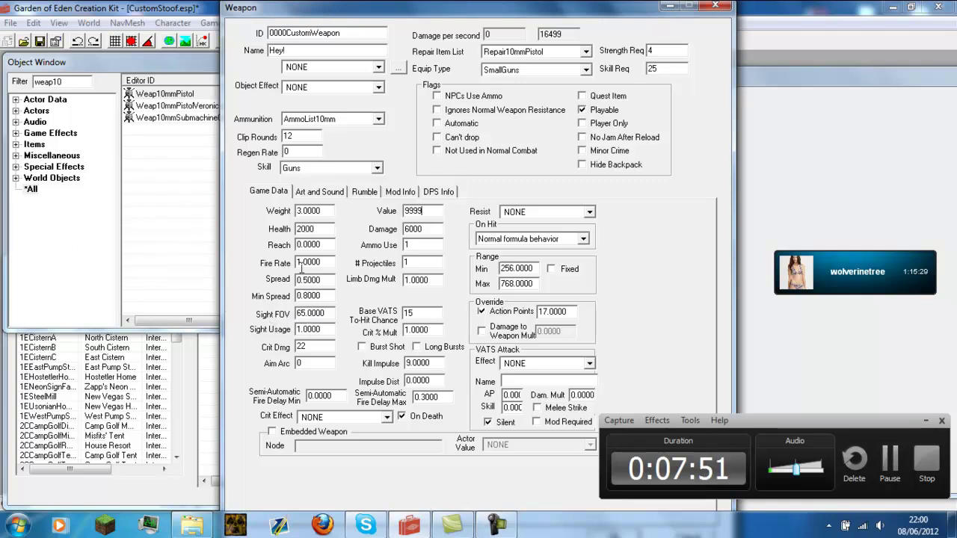
type("5")
Retexture the 10MMPistol:0 part with 00000CustomWeaponTexture in Model Edit.
left_click(336, 195)
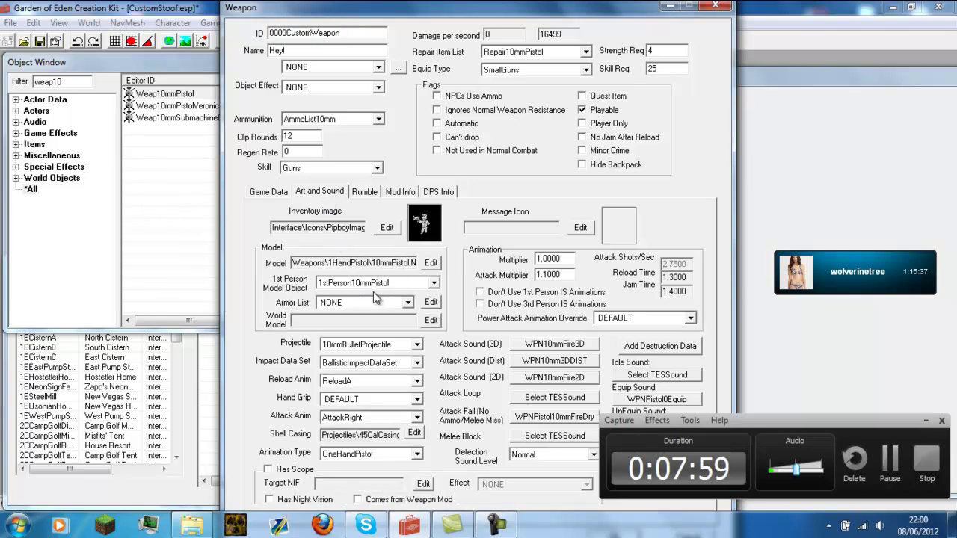
left_click(431, 263)
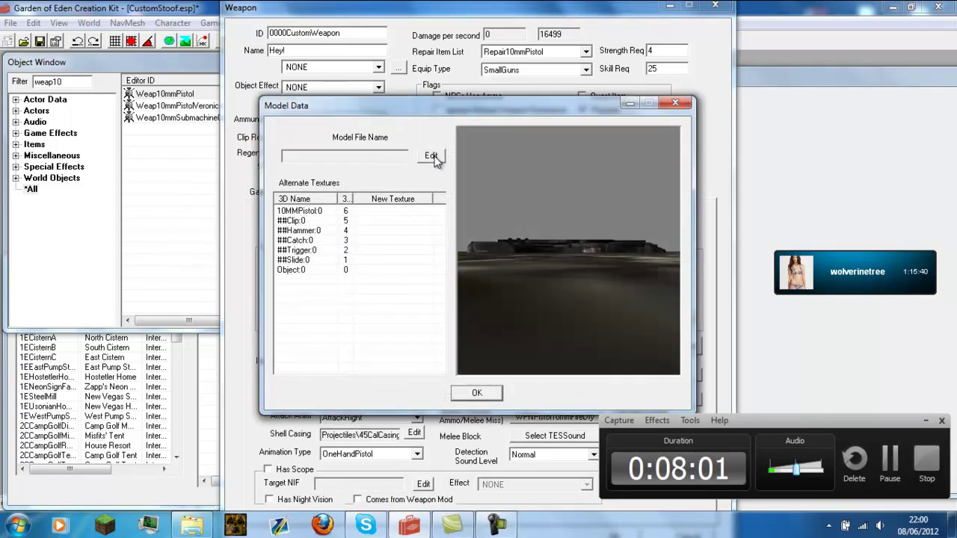
double_click(383, 215)
left_click(344, 237)
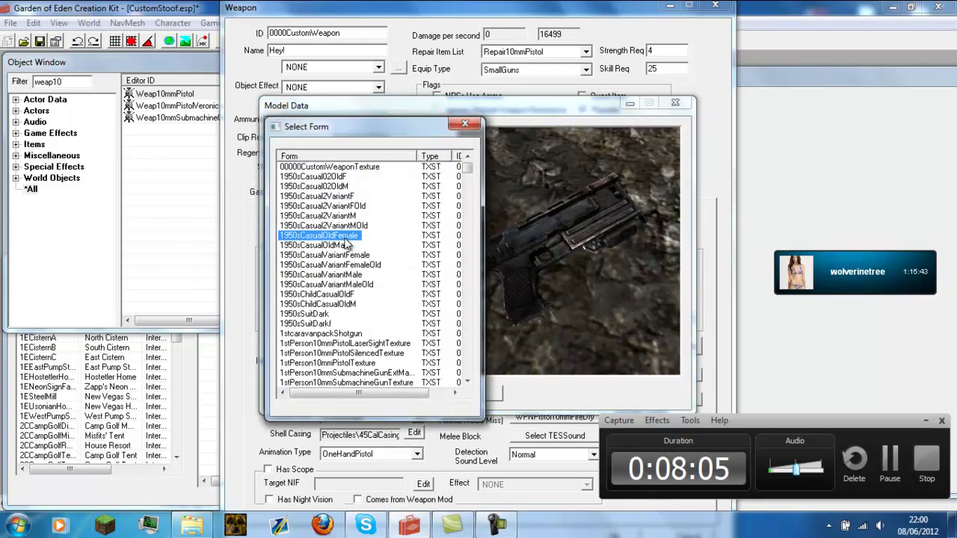
double_click(330, 167)
left_click_drag(506, 284, 514, 208)
left_click(473, 393)
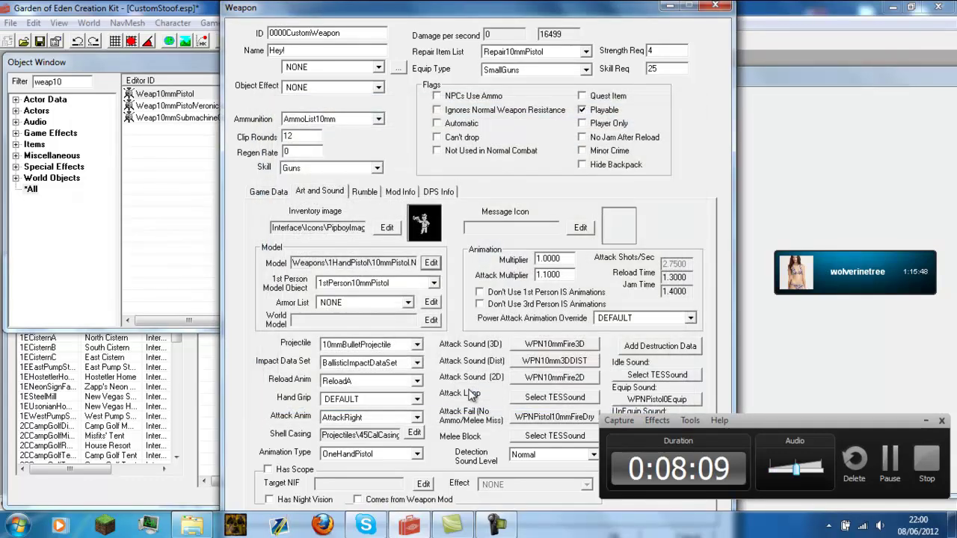
Set the 1st Person Model Object to 0000CustomWeapon.
left_click(376, 283)
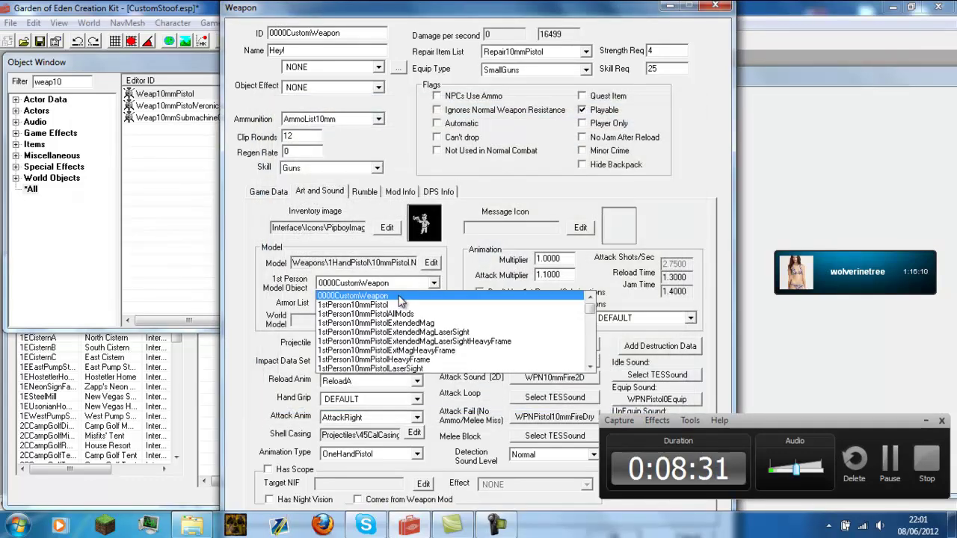
left_click(357, 295)
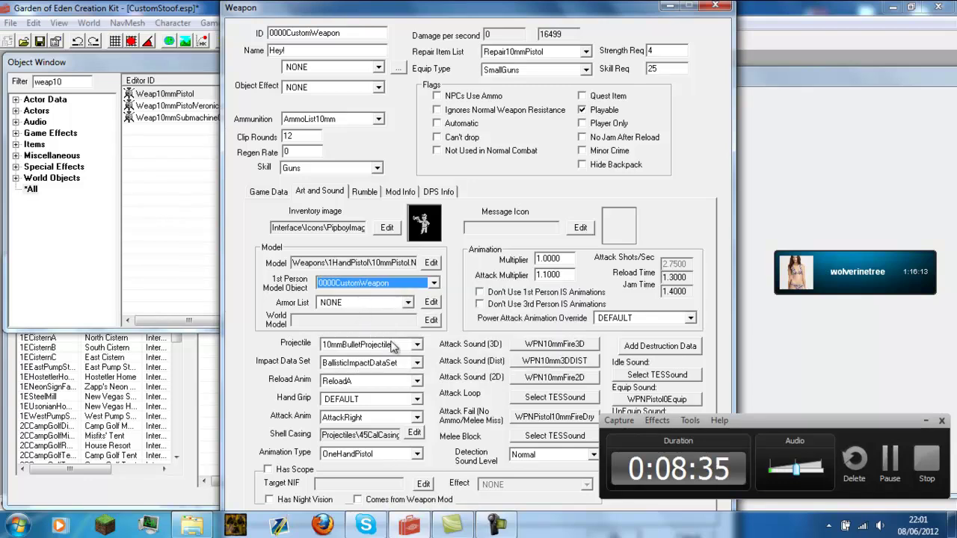
left_click(264, 192)
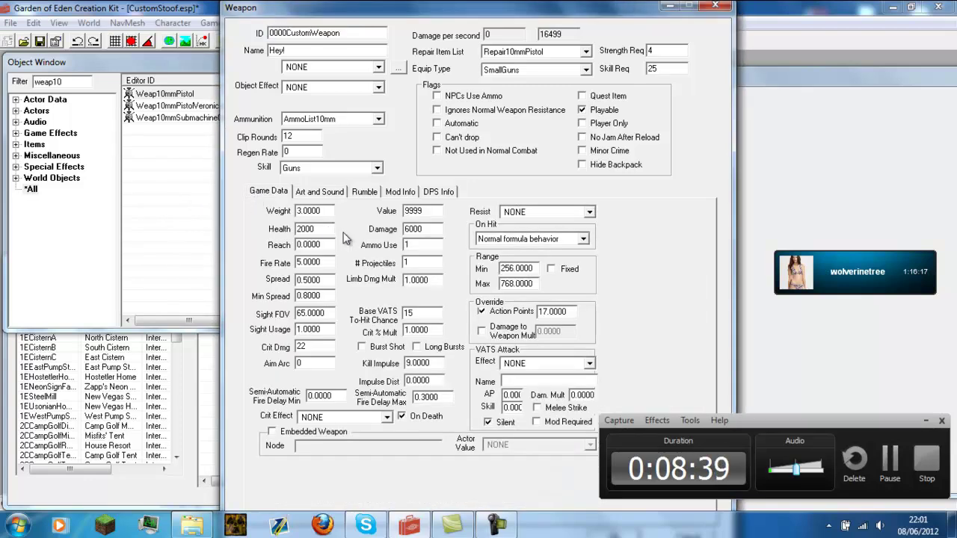
Change the editor ID to 00000CustomWeapon and save it as a new weapon form.
type("0")
key("Return")
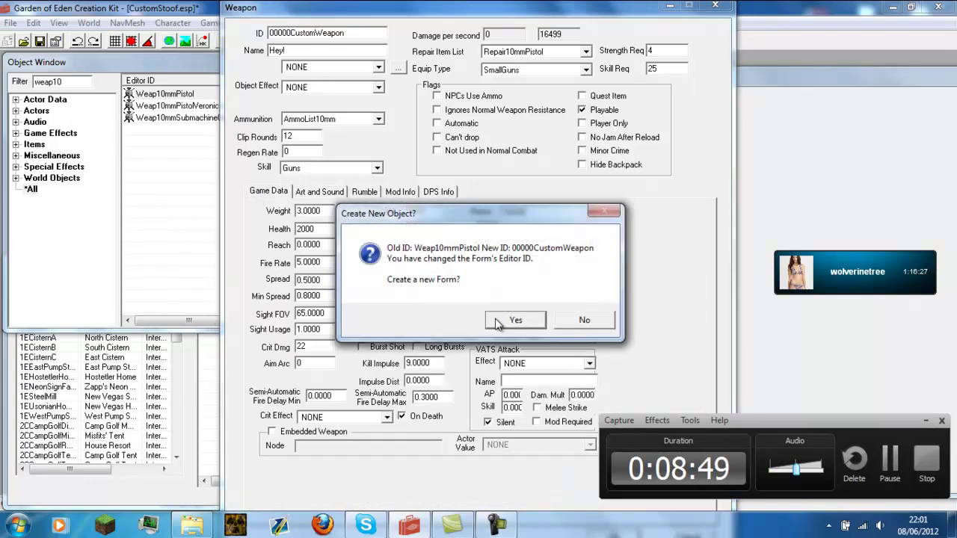
left_click(515, 320)
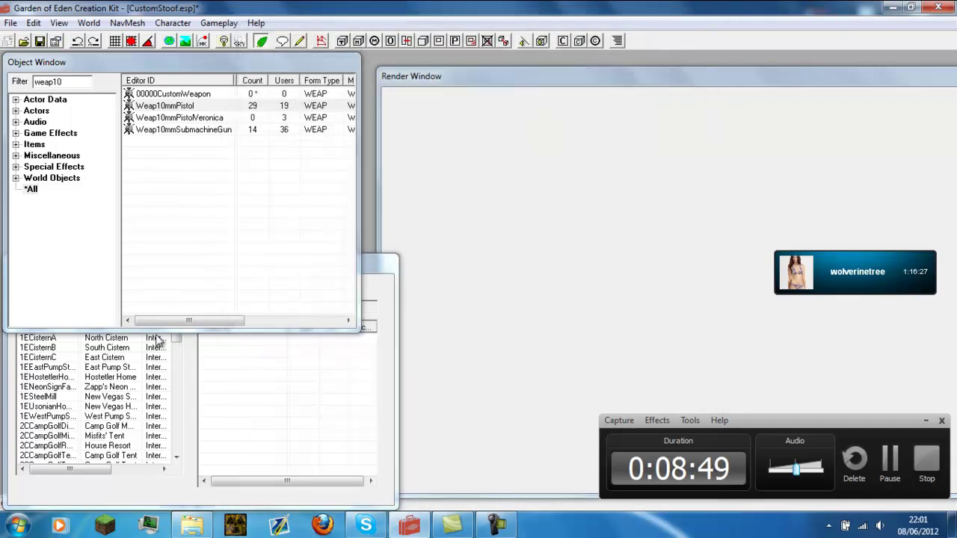
Load the GSDocMitchellHouse cell and drop 00000CustomWeapon into the Render Window.
left_click(64, 367)
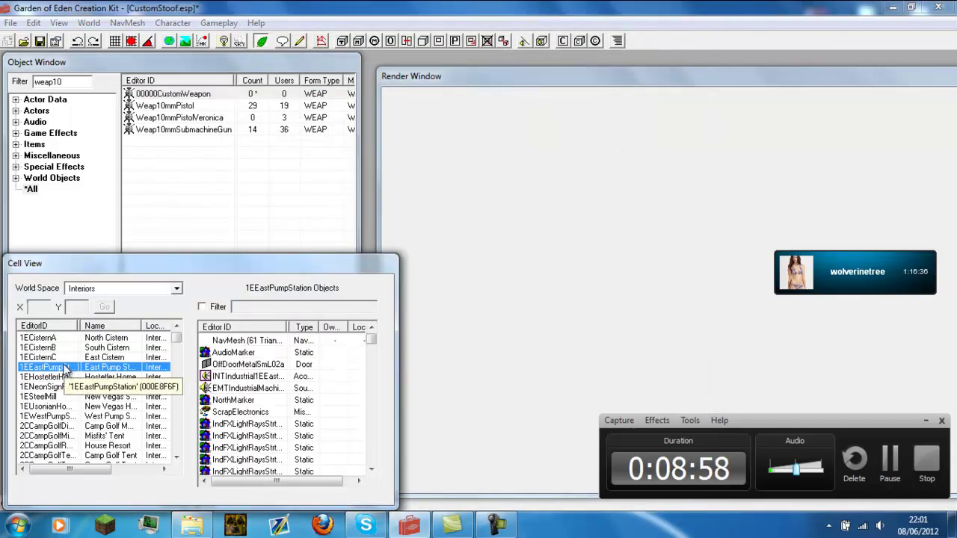
key("c")
key("g")
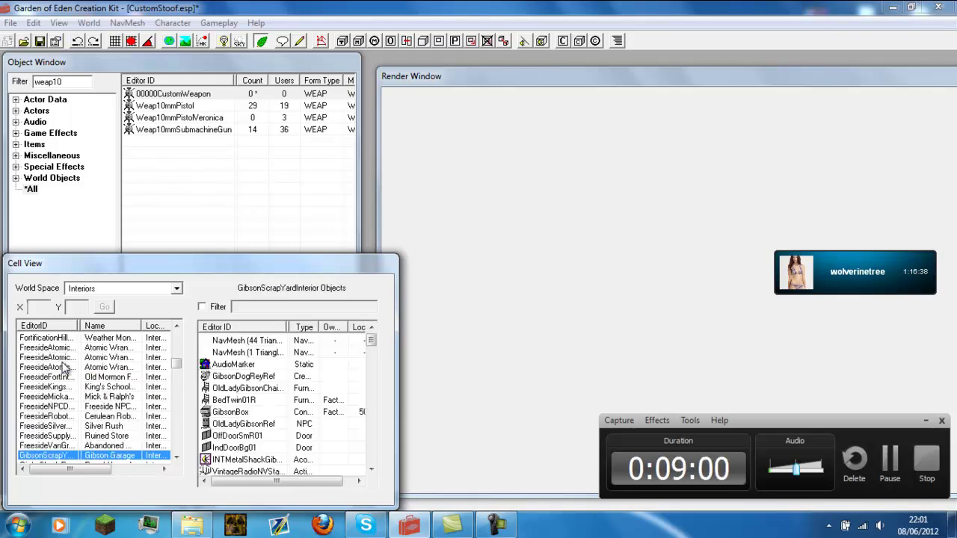
key("s")
scroll(69, 407, "down", 2)
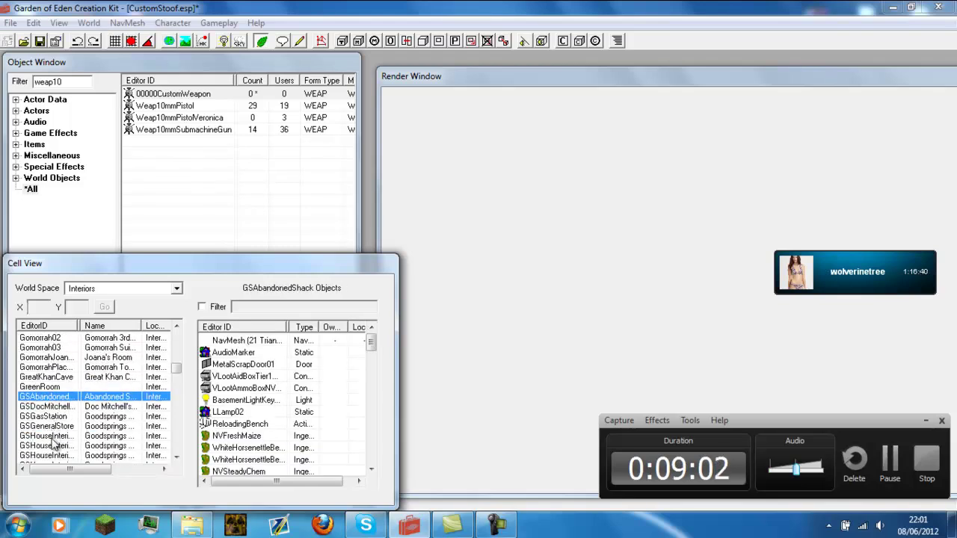
left_click(60, 408)
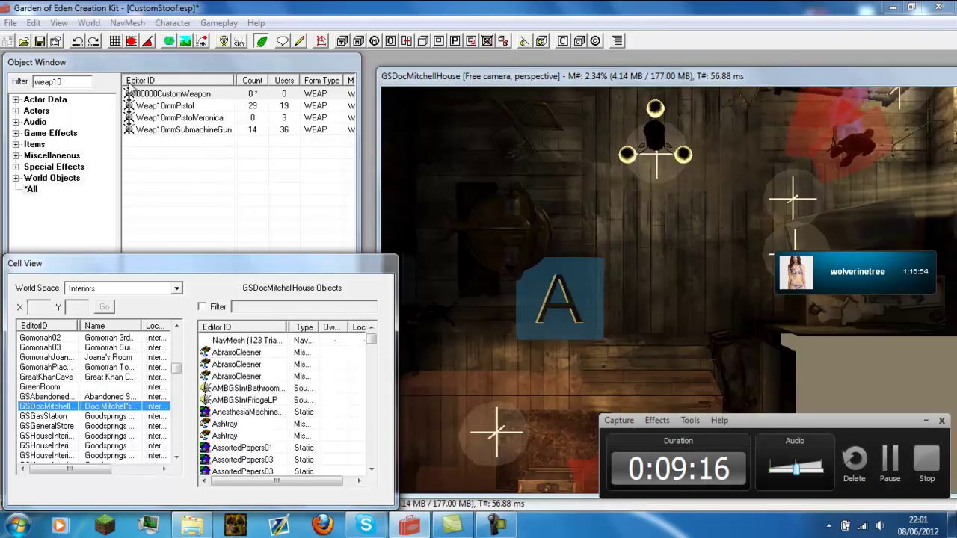
left_click_drag(128, 91, 654, 278)
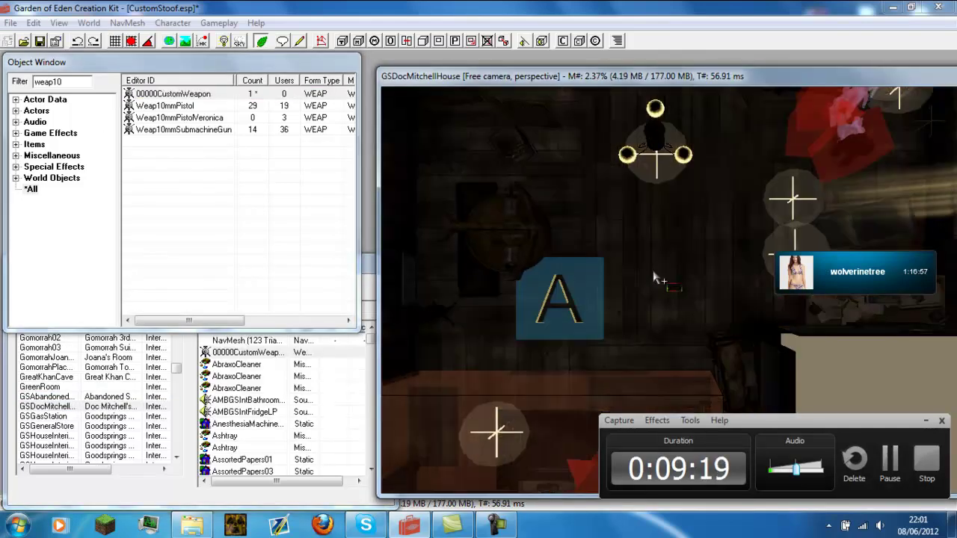
Save CustomStoof.esp and enable it in Fallout Mod Manager.
left_click(40, 42)
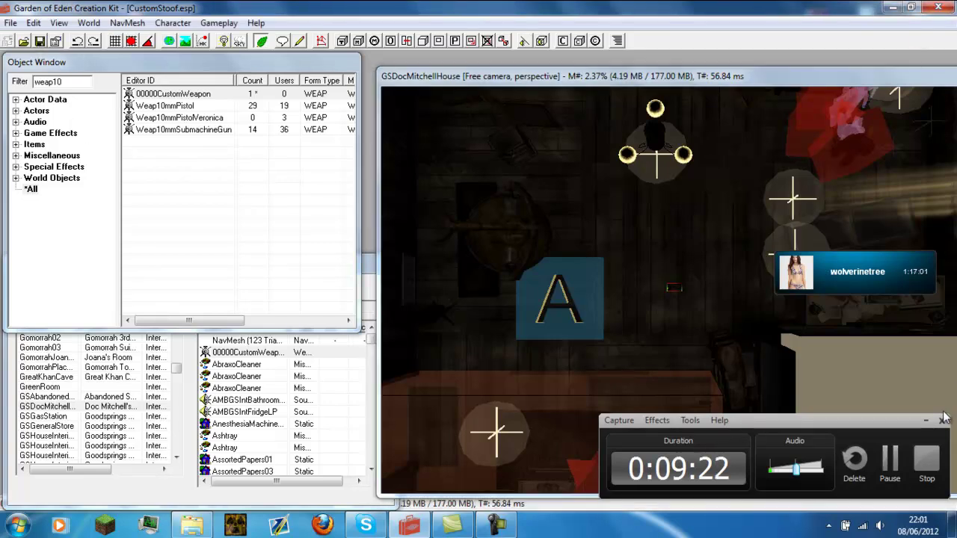
left_click(919, 467)
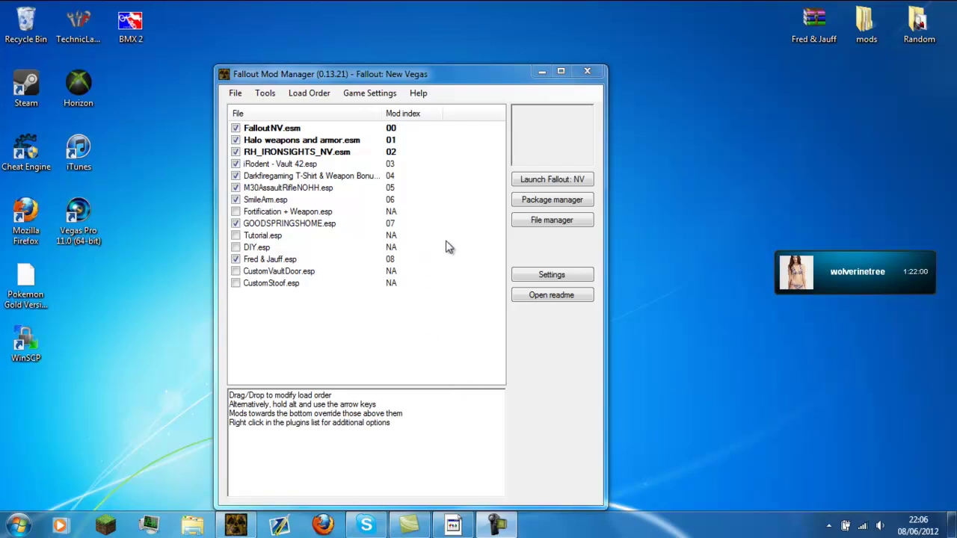
left_click(236, 283)
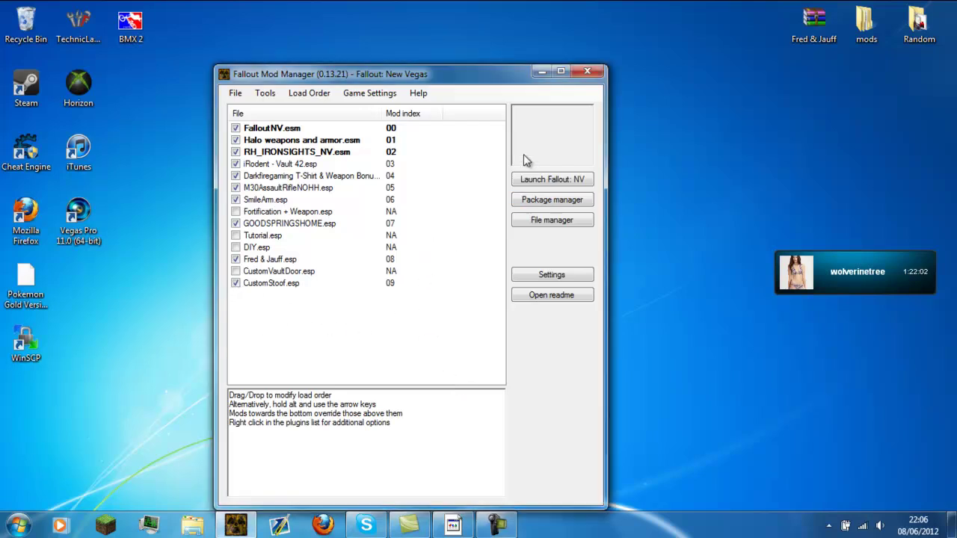
left_click(546, 180)
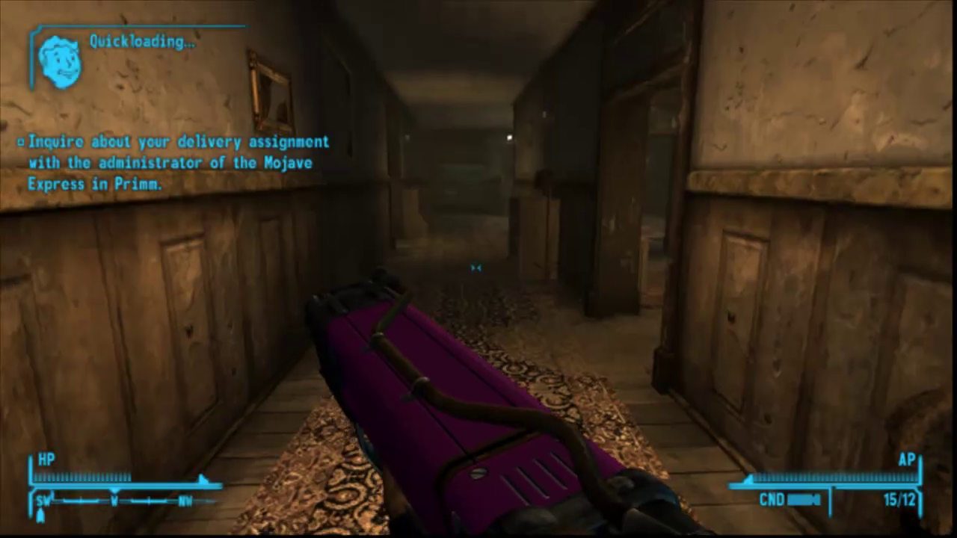
Walk into Doc Mitchell's room and pick the Hey! pistol up off the floor.
key("w")
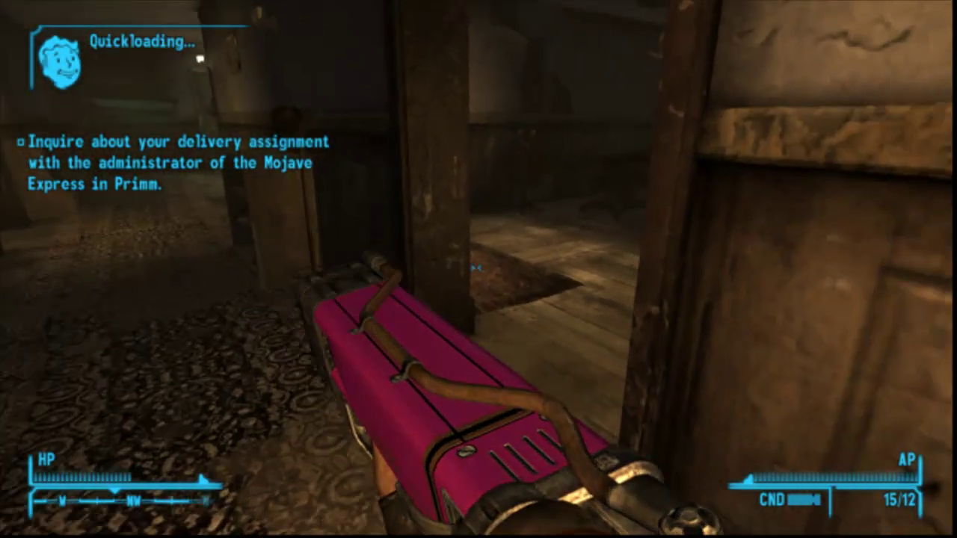
key("w")
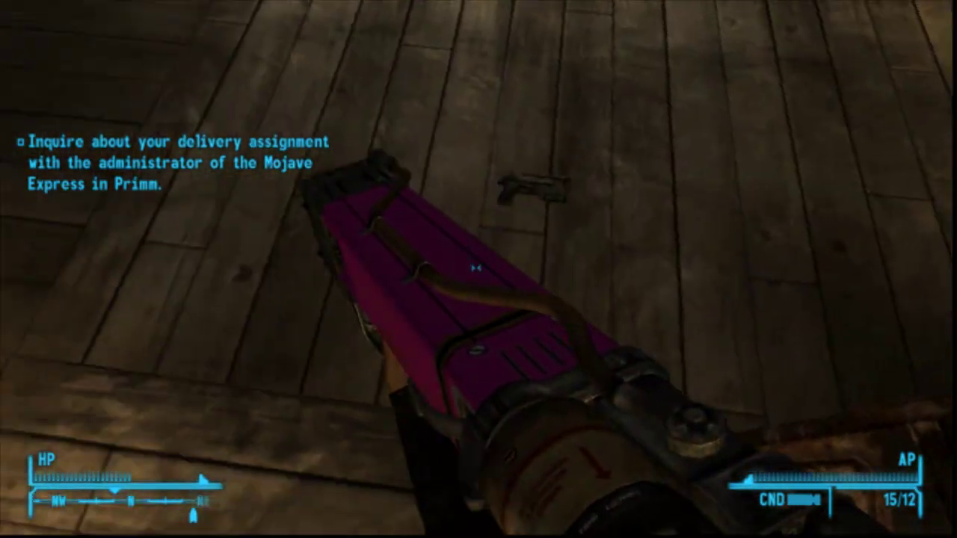
key("w")
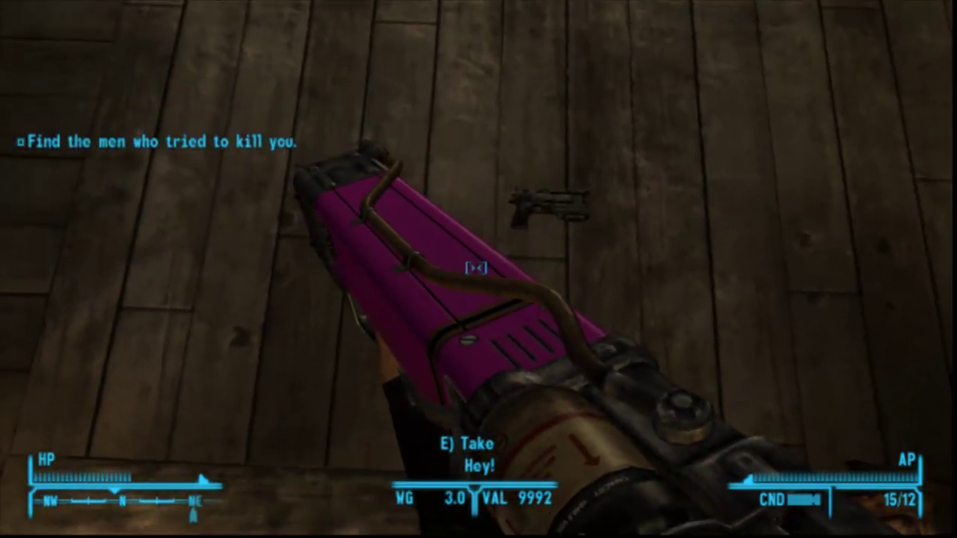
key("e")
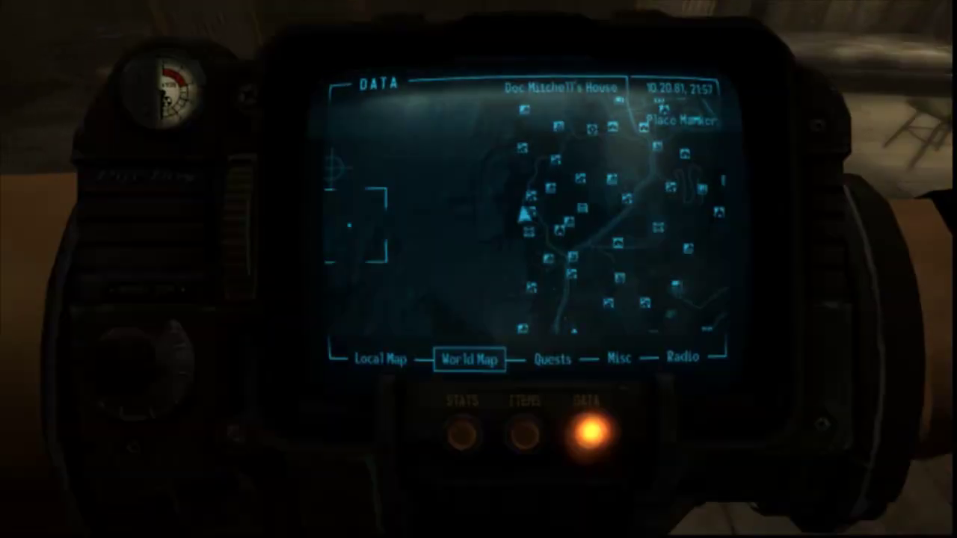
Equip the Hey! pistol from the Pip-Boy weapons list.
left_click(525, 432)
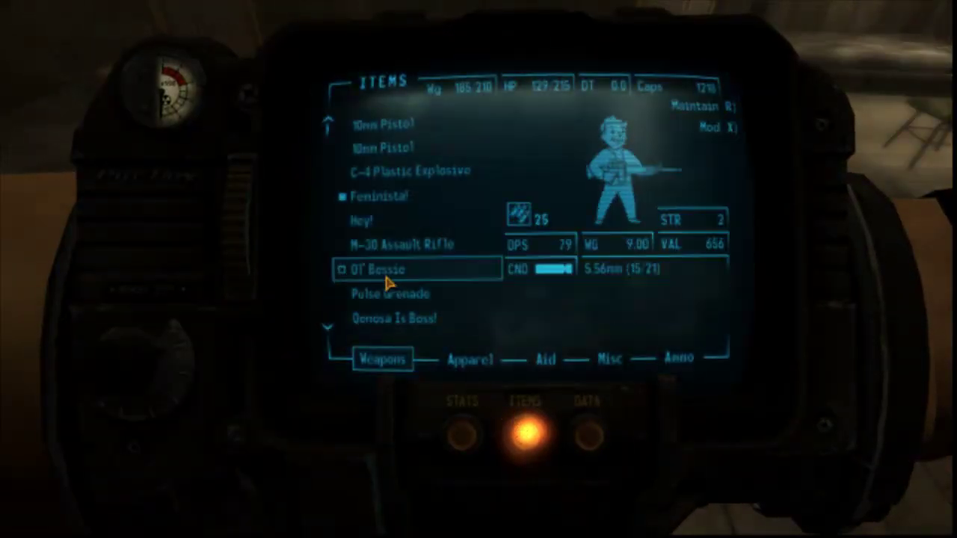
left_click(372, 222)
key("Tab")
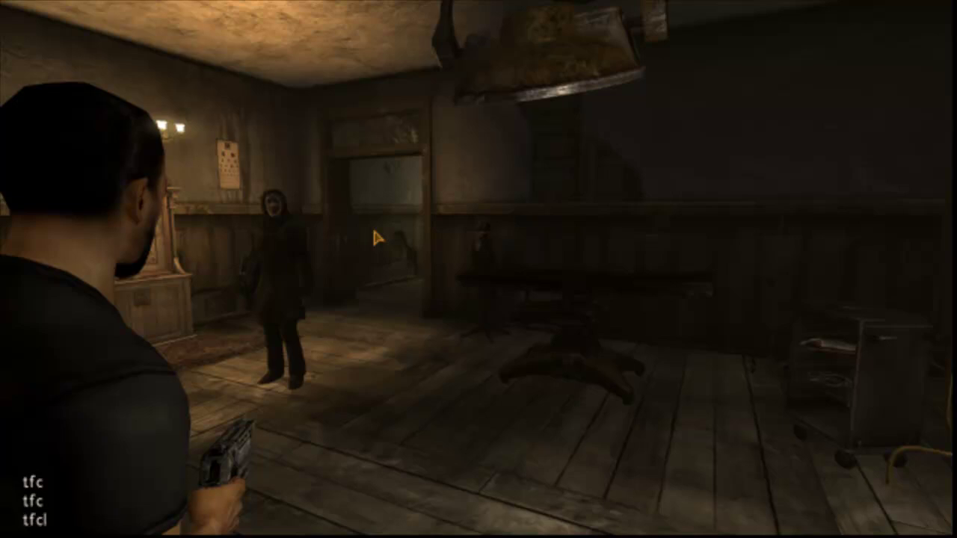
Close the console and fly the free camera close to the pistol in hand.
key("grave")
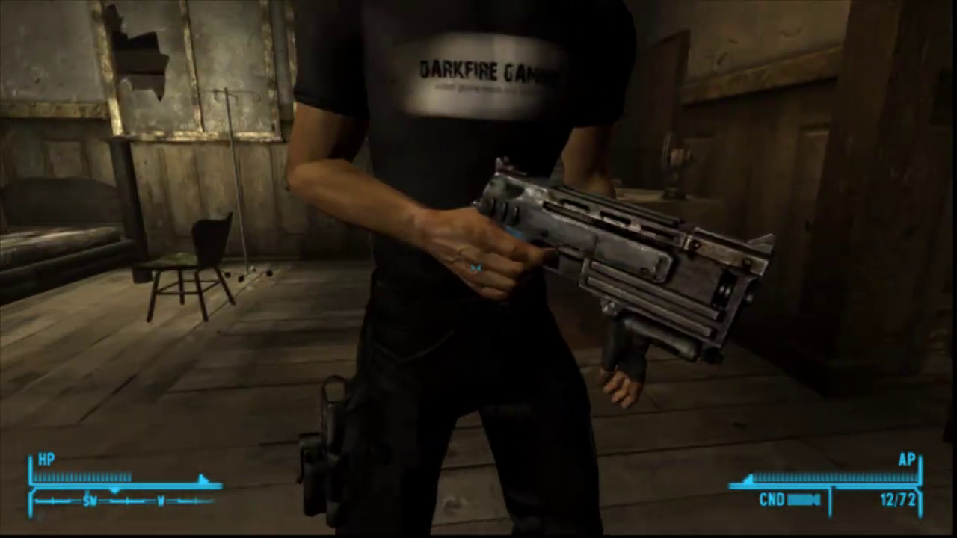
key("w")
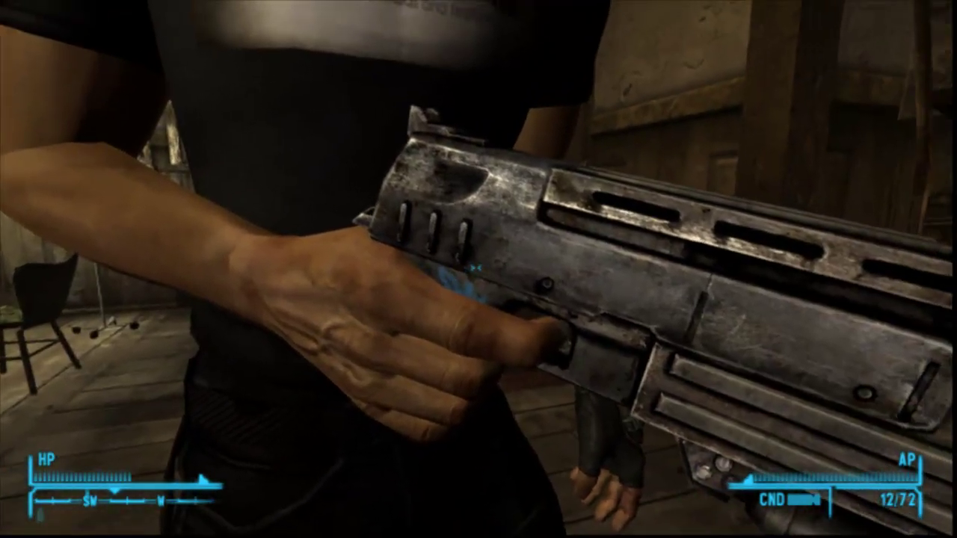